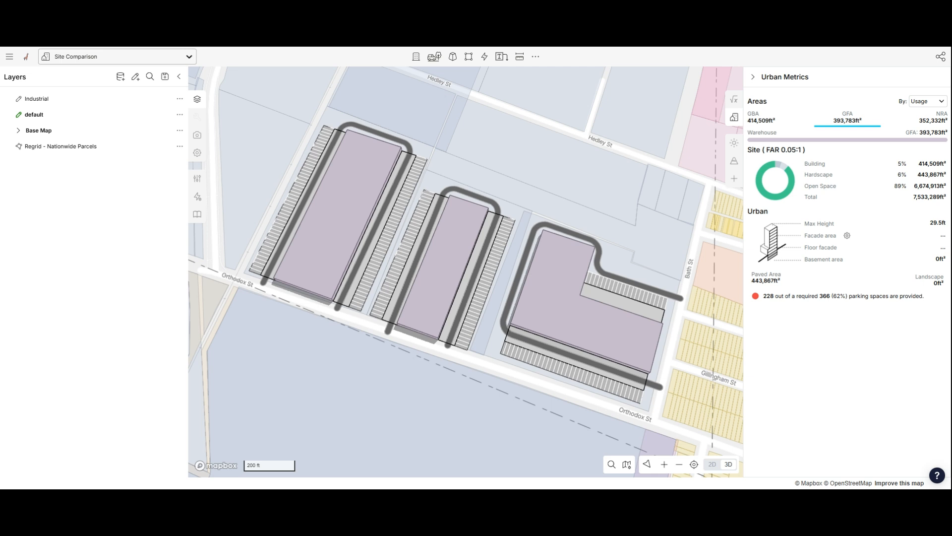
pyautogui.moveTo(662, 210); pyautogui.dragTo(657, 220)
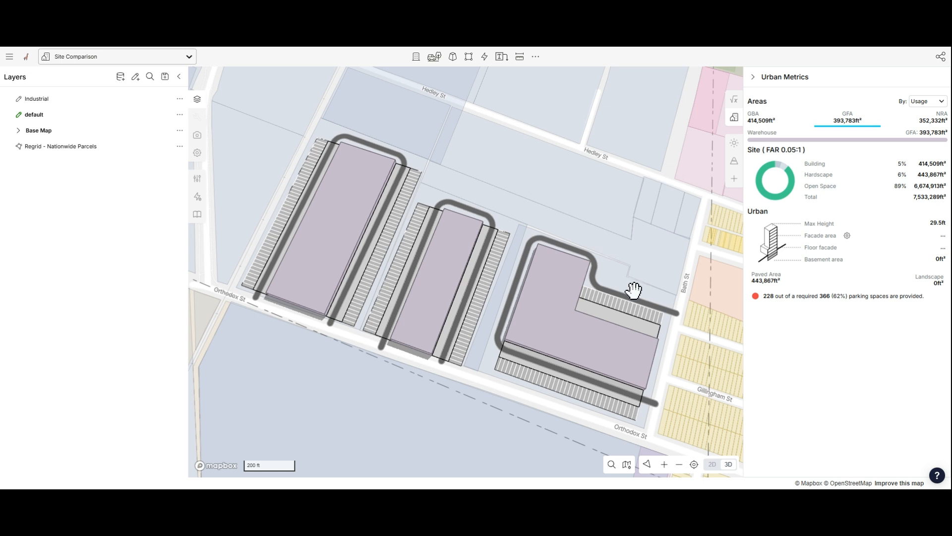
pyautogui.moveTo(633, 241); pyautogui.dragTo(632, 232)
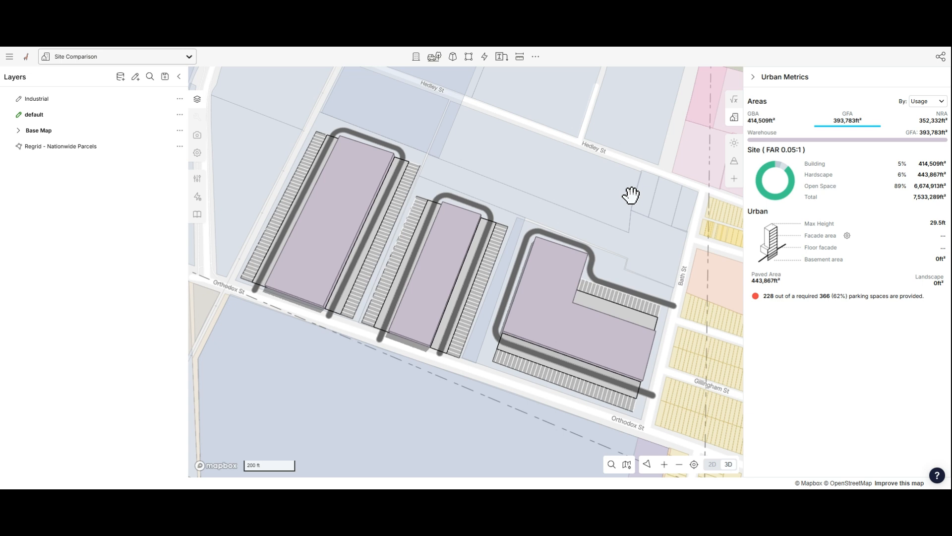
pyautogui.moveTo(623, 206); pyautogui.dragTo(635, 207)
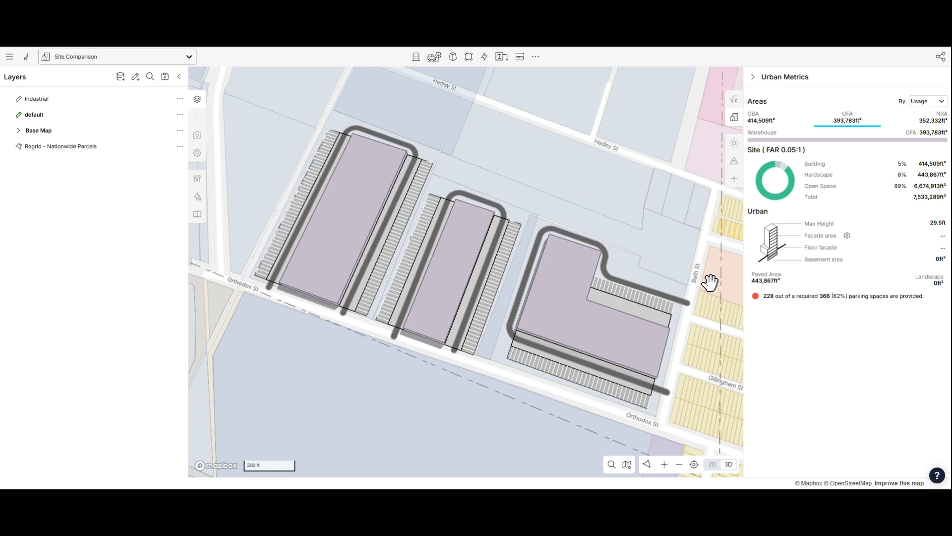
pyautogui.click(342, 120)
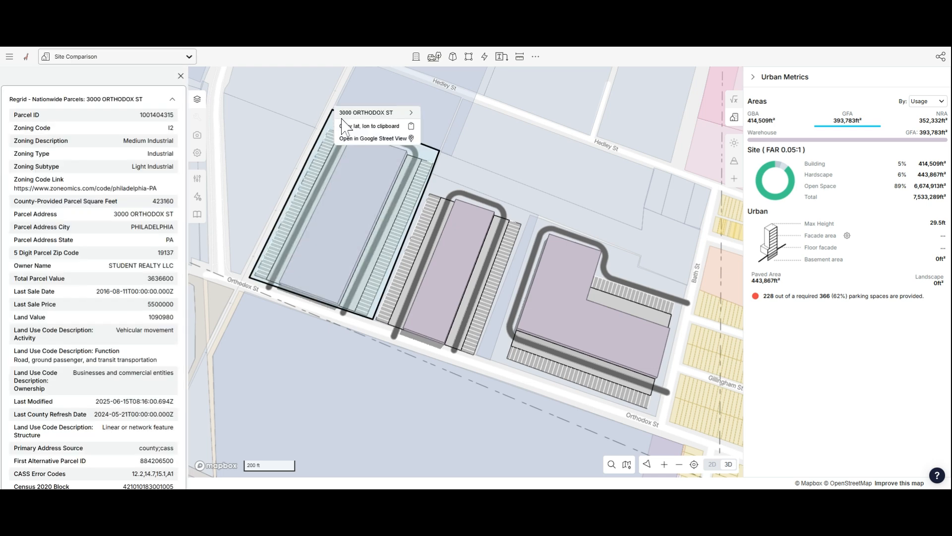
pyautogui.moveTo(375, 115)
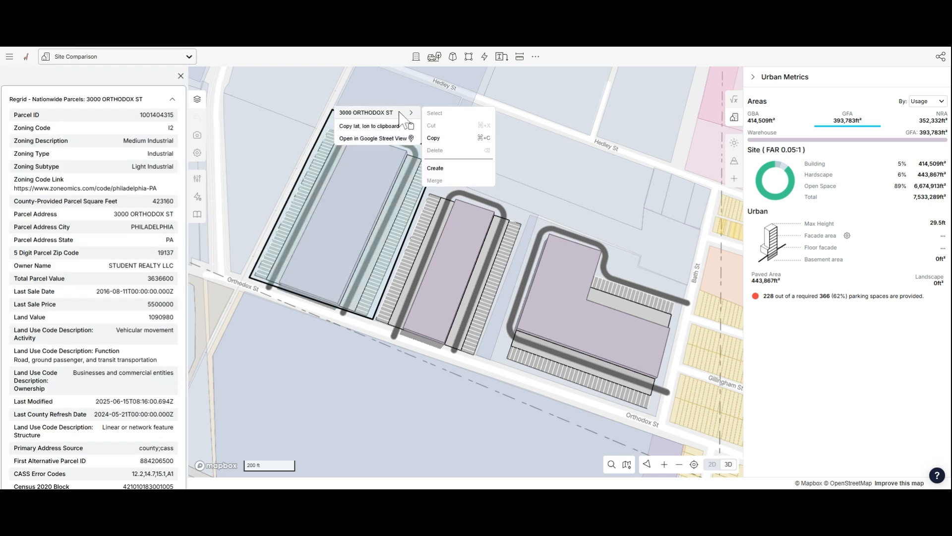
pyautogui.click(452, 170)
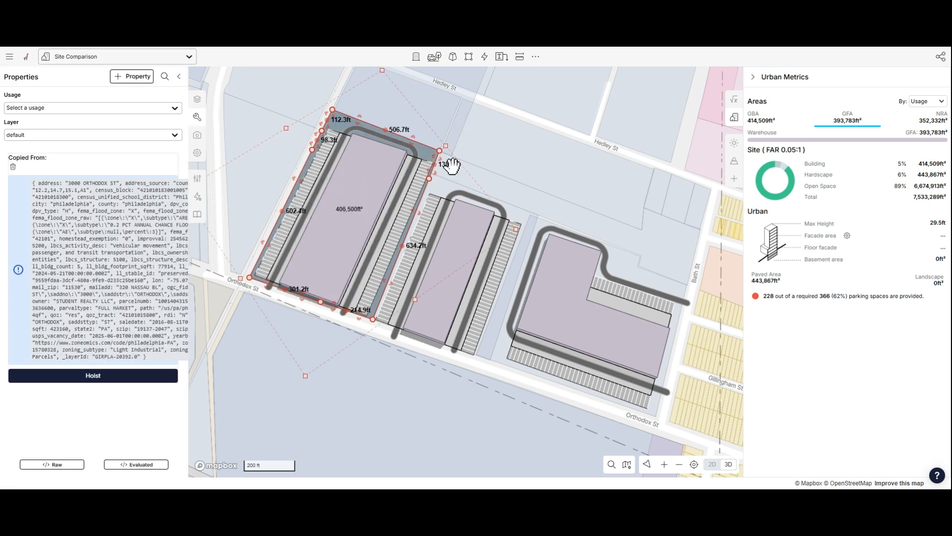
pyautogui.click(431, 180)
pyautogui.moveTo(480, 187)
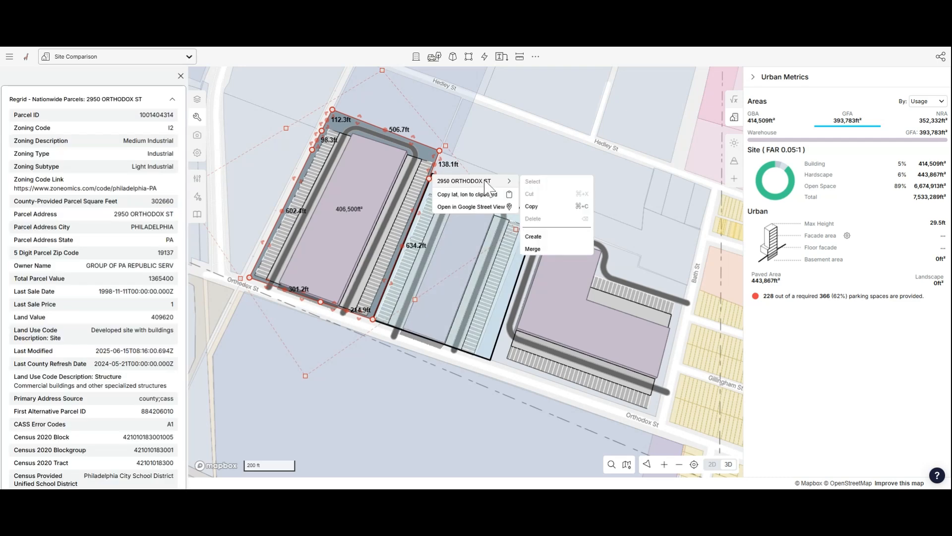
pyautogui.click(552, 237)
pyautogui.click(620, 257)
pyautogui.moveTo(621, 255)
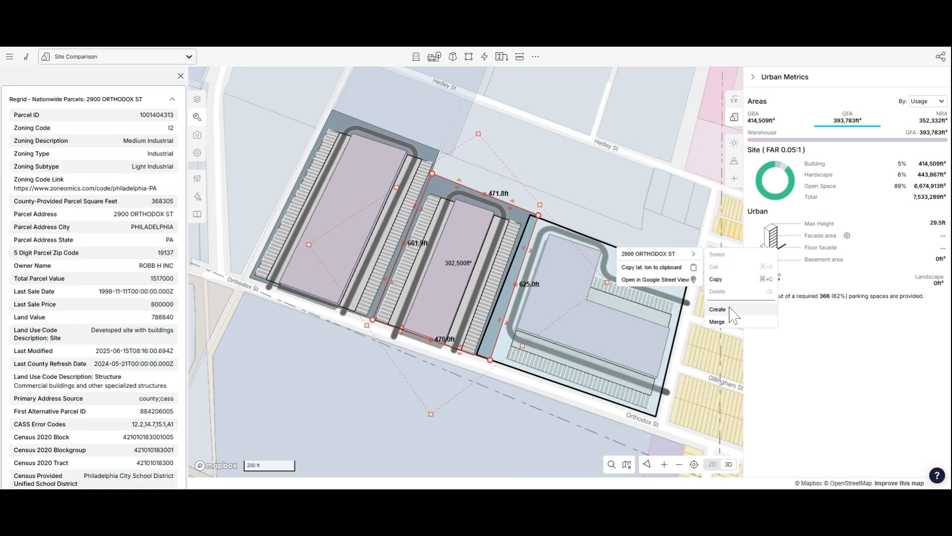
pyautogui.click(727, 310)
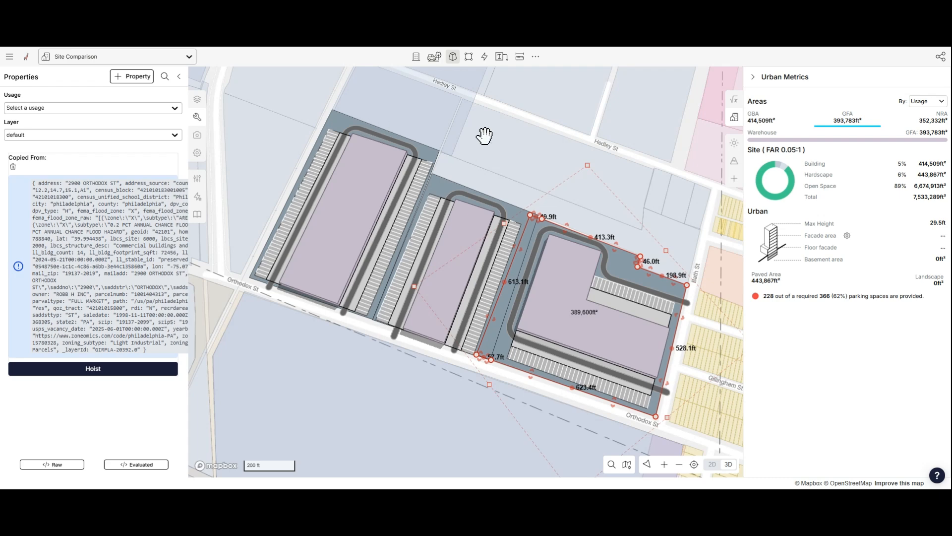
# - Select all three new parcel polygons and set their usage to Parcel
pyautogui.click(511, 141)
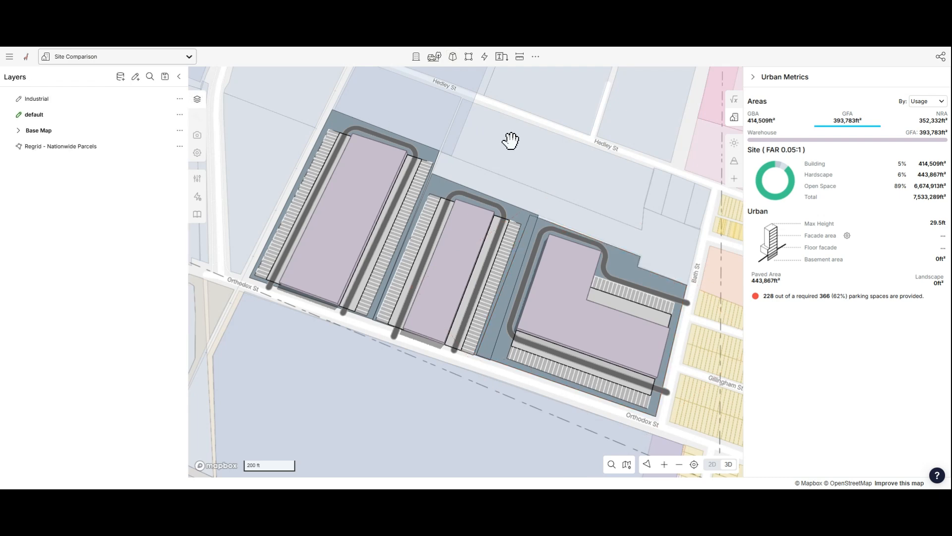
pyautogui.click(623, 254)
pyautogui.keyDown('shift'); pyautogui.click(433, 186); pyautogui.keyUp('shift')
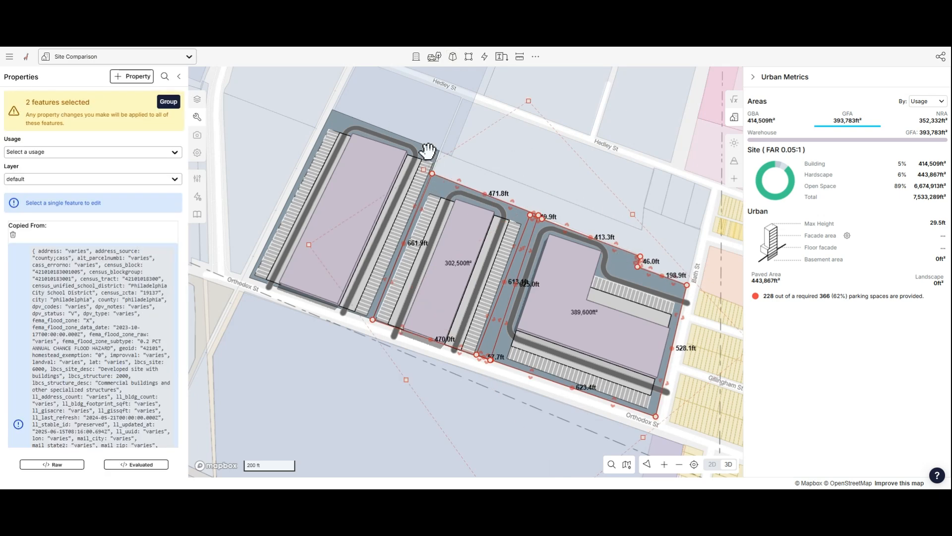
pyautogui.keyDown('shift'); pyautogui.click(427, 152); pyautogui.keyUp('shift')
pyautogui.click(138, 153)
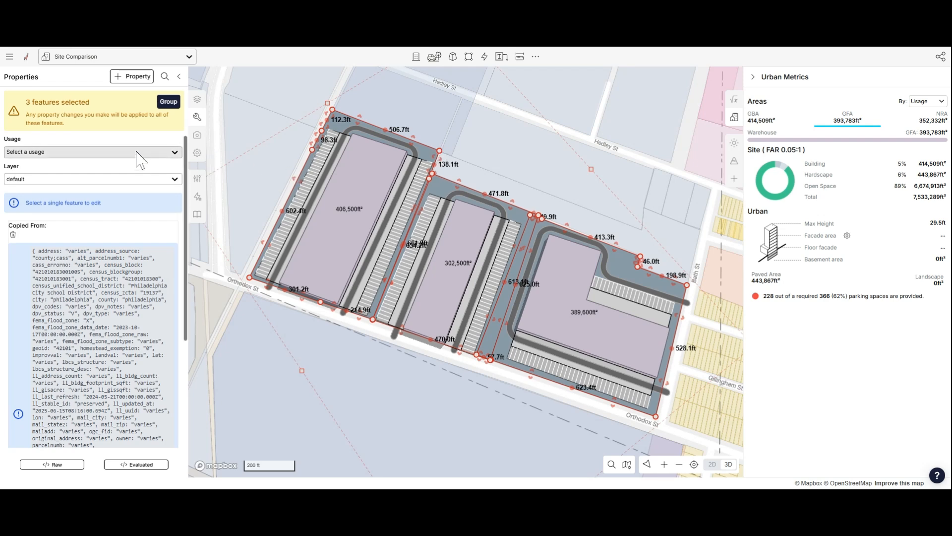
pyautogui.write('parc')
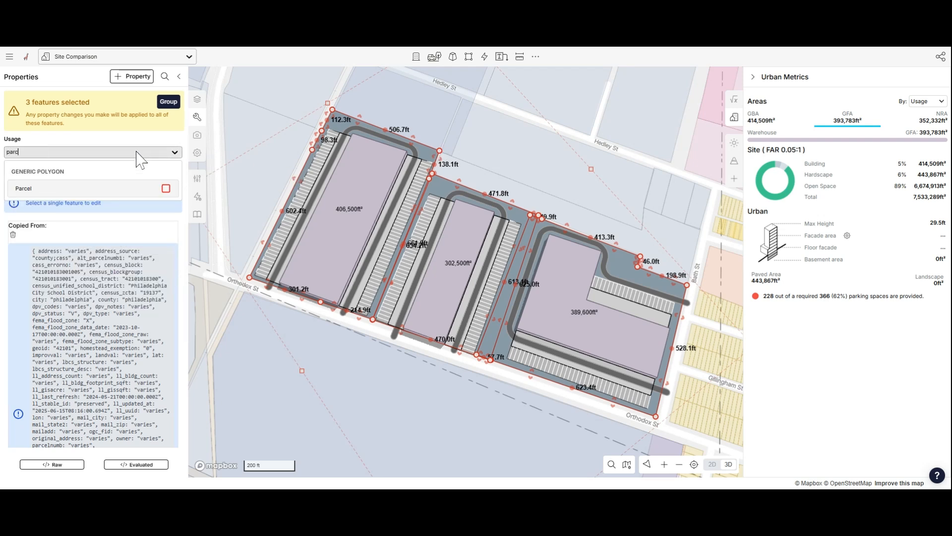
pyautogui.click(134, 188)
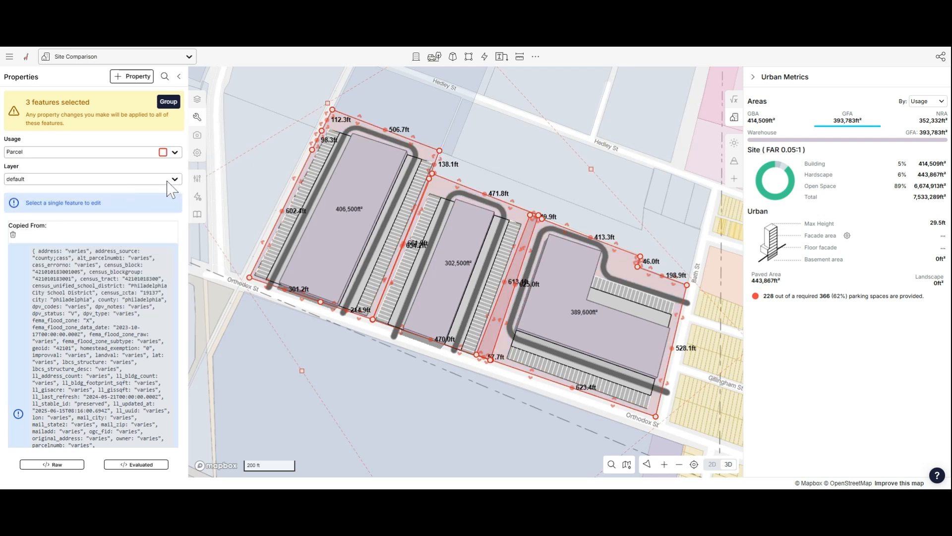
# - Hoist the copied parcel attributes into editable properties for each of the three parcel polygons
pyautogui.click(431, 103)
pyautogui.click(349, 121)
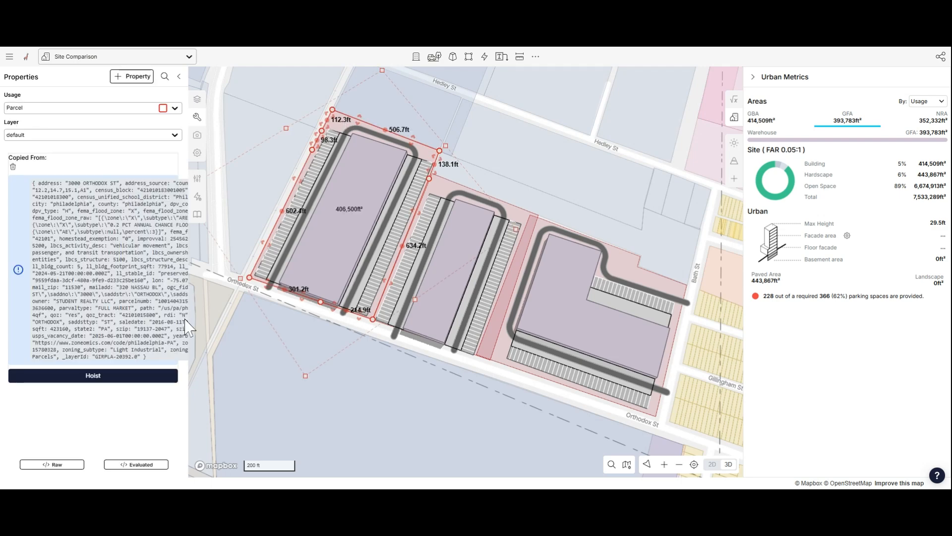
pyautogui.click(108, 378)
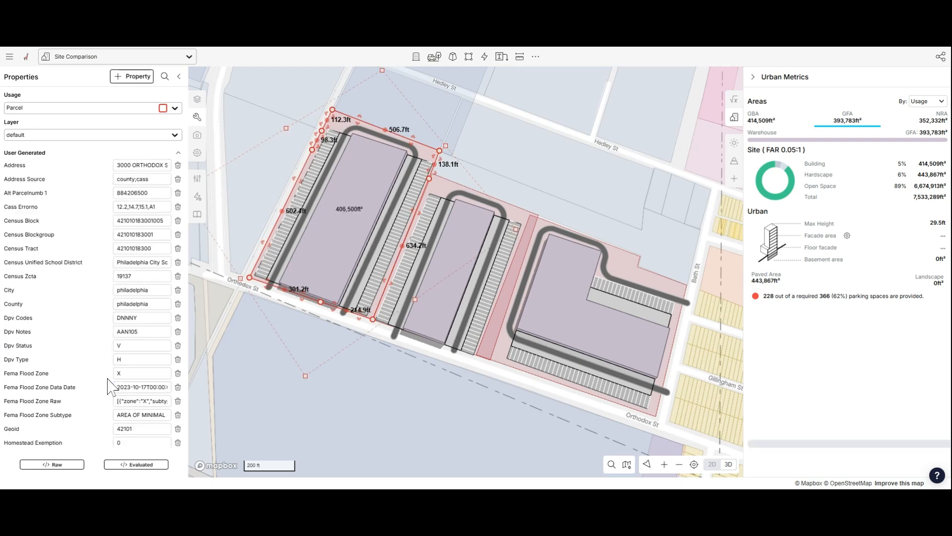
pyautogui.click(436, 185)
pyautogui.click(67, 368)
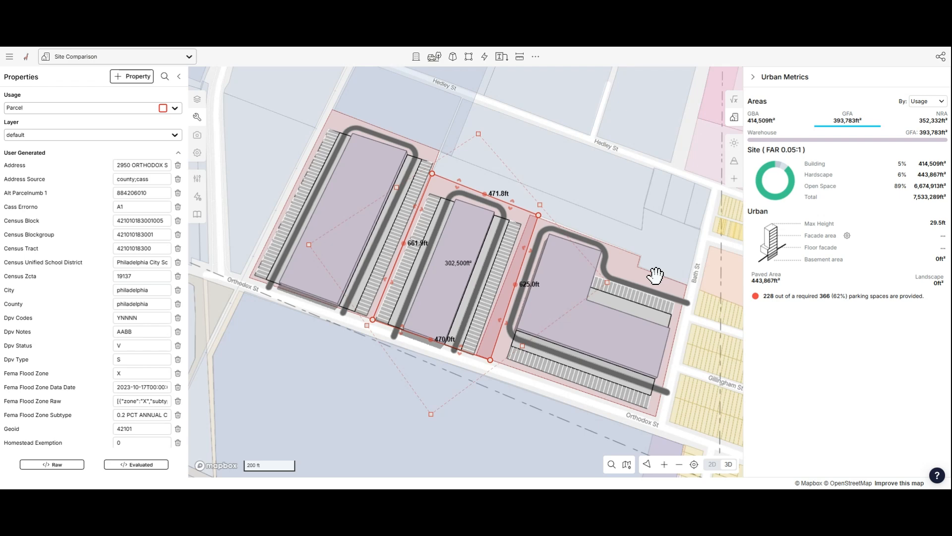
pyautogui.click(630, 272)
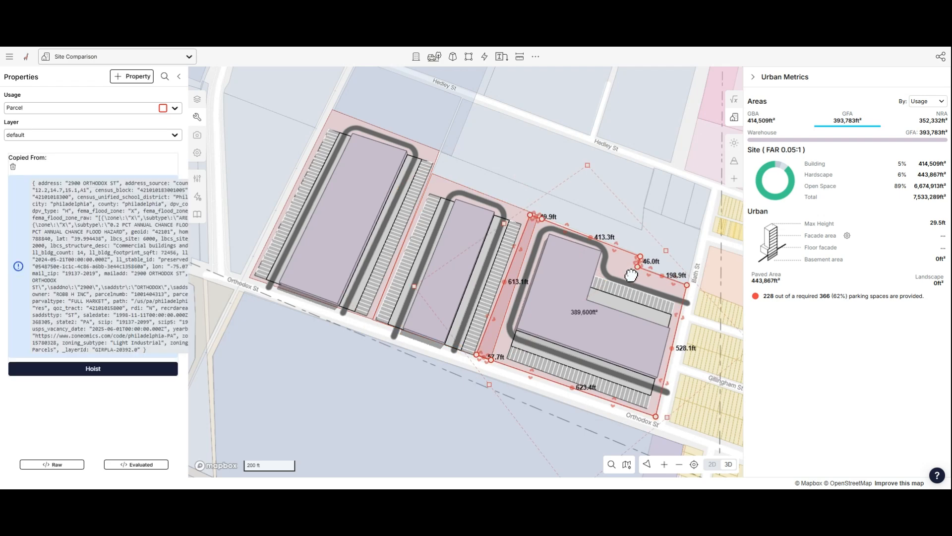
pyautogui.click(93, 369)
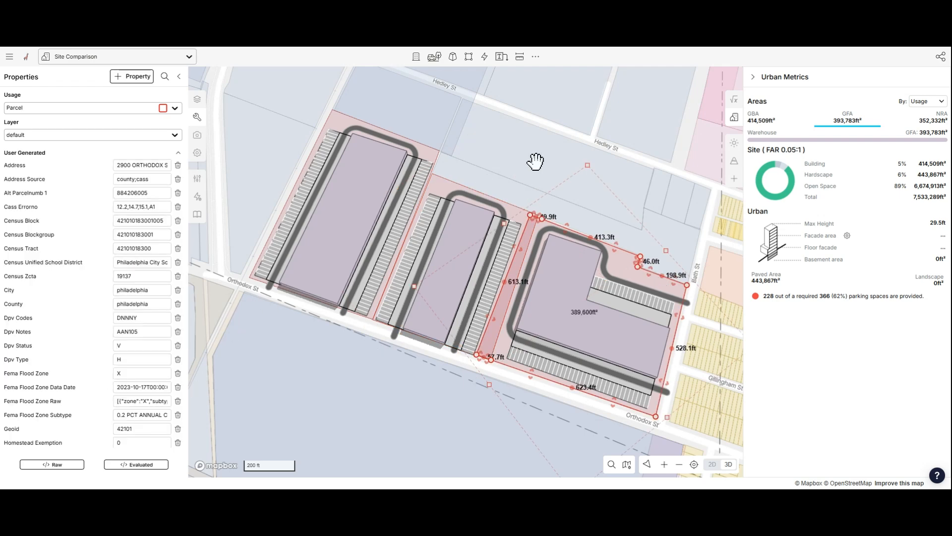
pyautogui.scroll(-6, 111, 250)
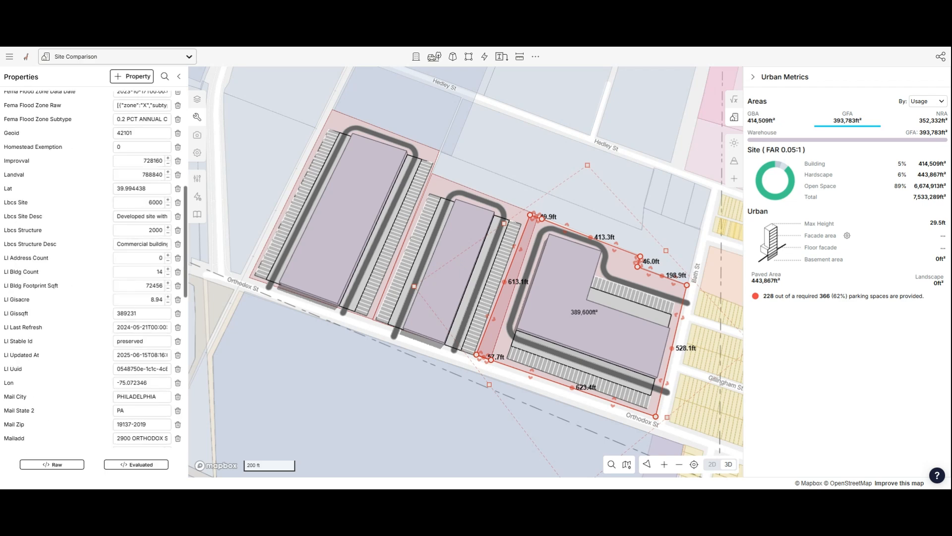
pyautogui.scroll(6, 112, 250)
pyautogui.click(544, 138)
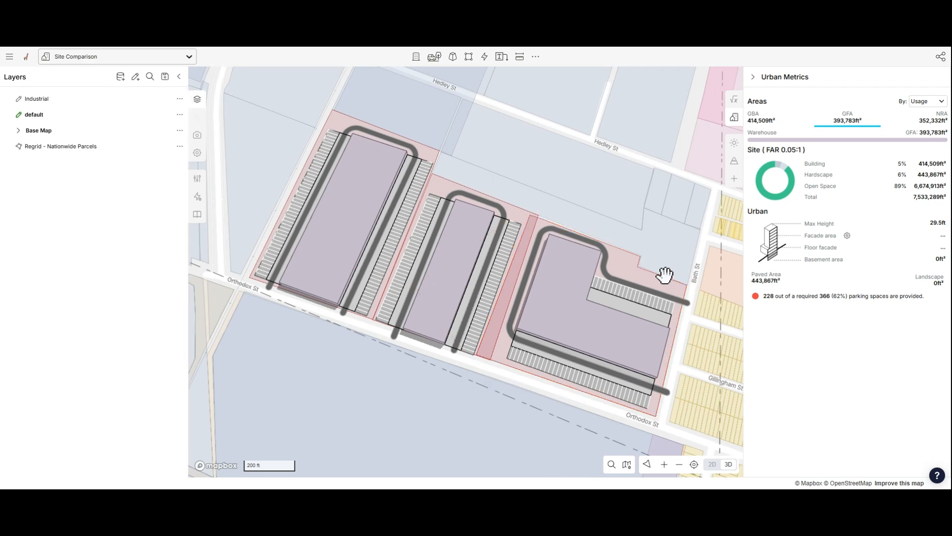
# - Add a new drawing layer named Built Form Parcel A
pyautogui.moveTo(559, 185); pyautogui.dragTo(566, 189)
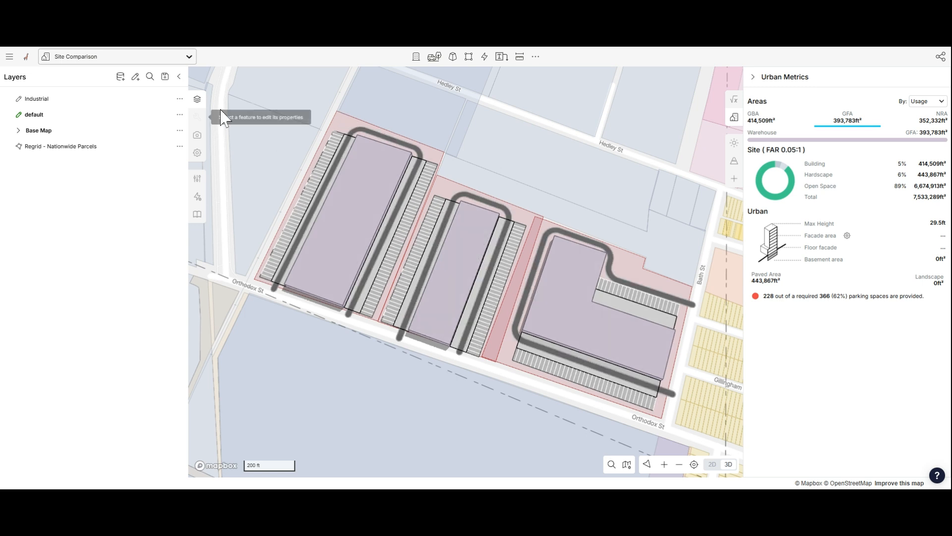
pyautogui.click(135, 77)
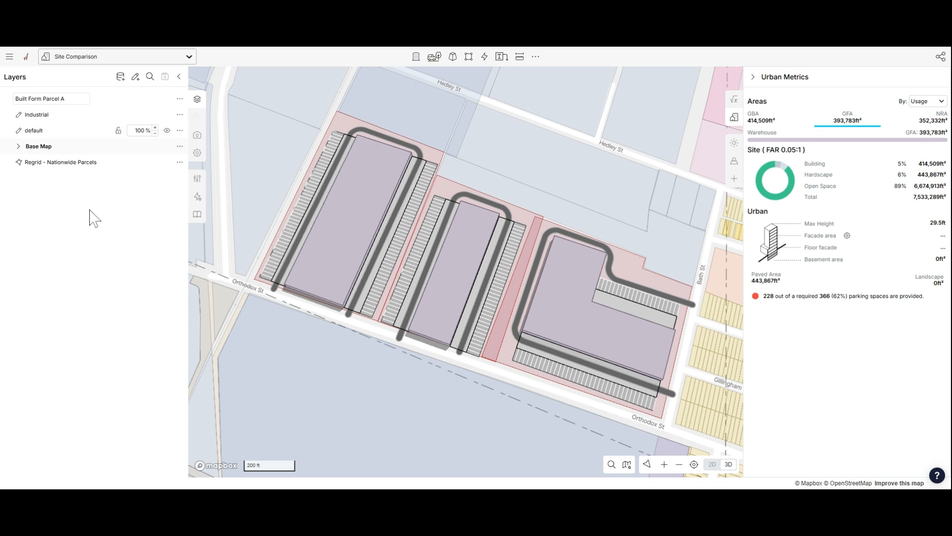
# - Add another drawing layer named Parcel Outline A
pyautogui.click(135, 77)
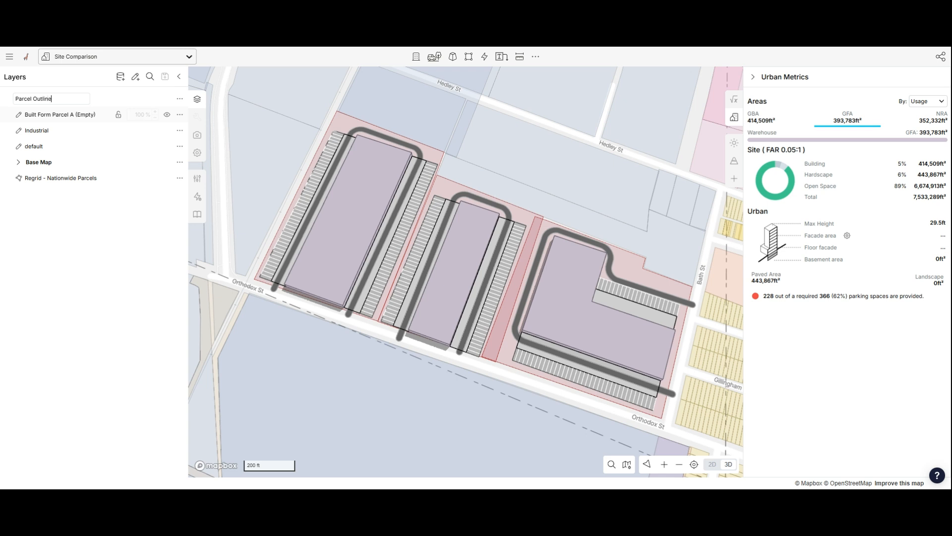
pyautogui.write('Parcel Outline A')
pyautogui.press('Return')
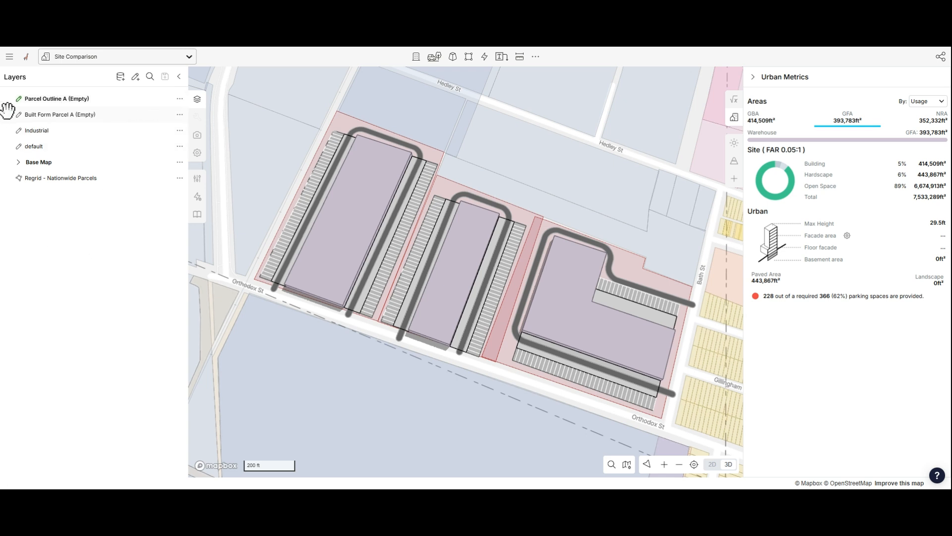
# - Group the two new layers into a group named Parcel A
pyautogui.moveTo(9, 114); pyautogui.dragTo(12, 115)
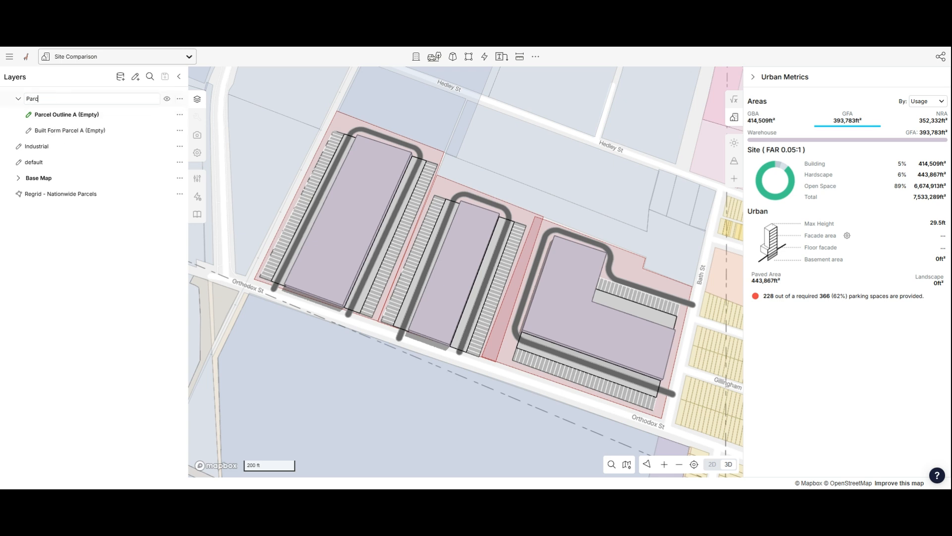
pyautogui.press('Return')
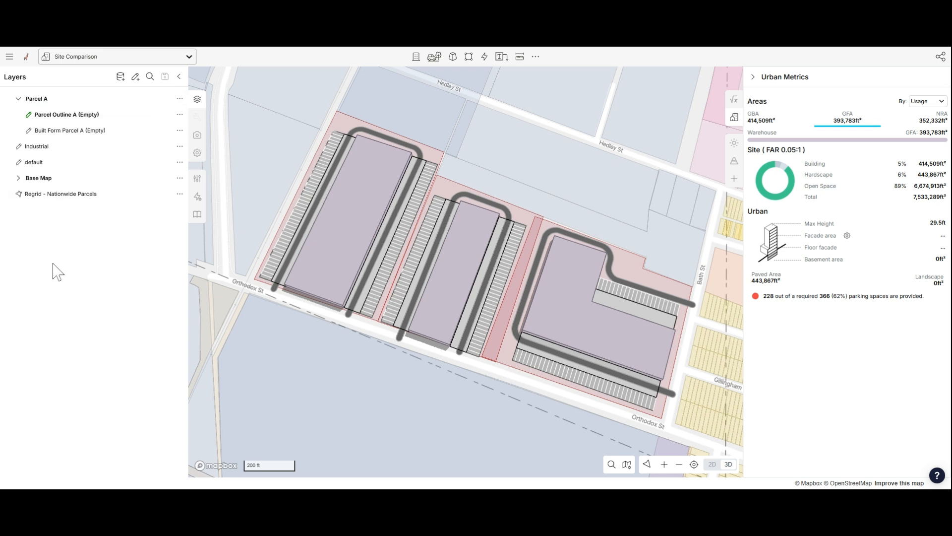
# - Duplicate the Parcel A group and rename the copy Parcel B
pyautogui.click(180, 100)
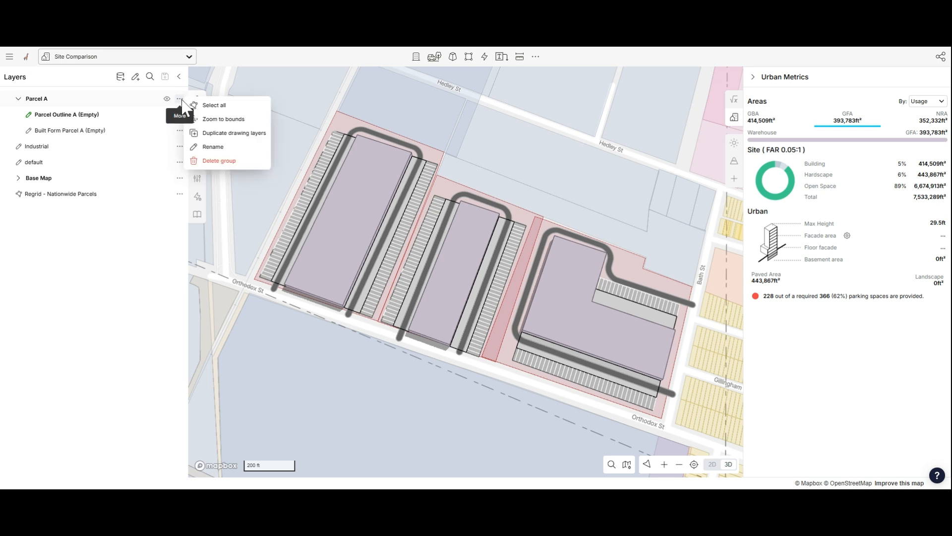
pyautogui.click(245, 134)
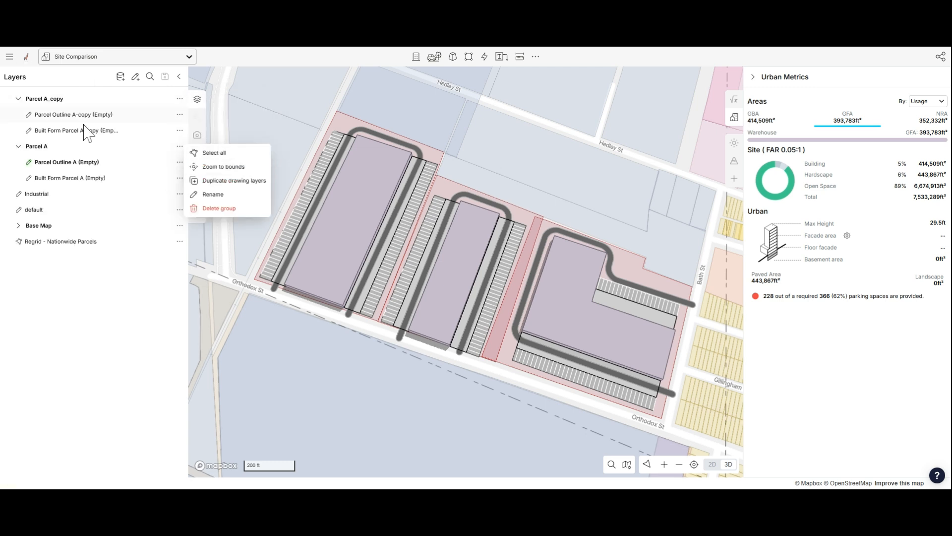
pyautogui.click(56, 99)
pyautogui.doubleClick(56, 100)
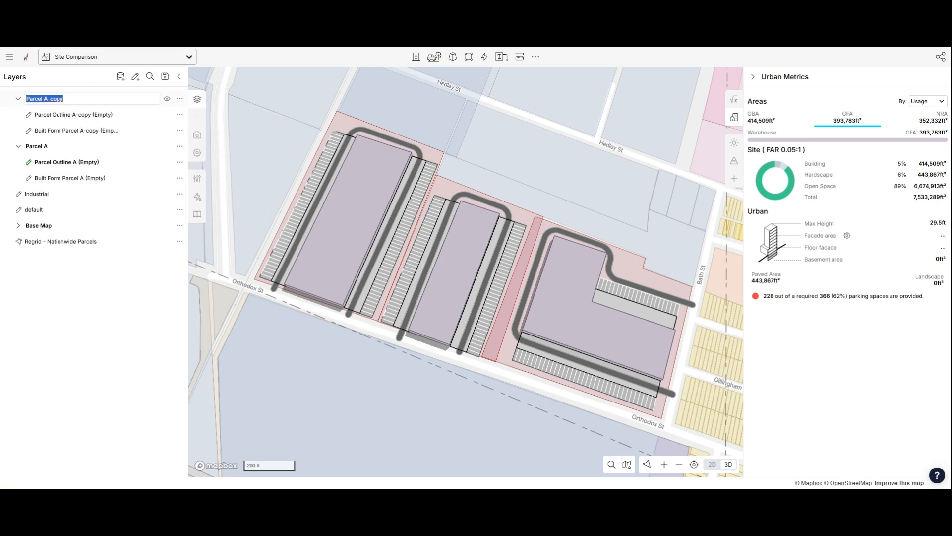
pyautogui.click(63, 99)
pyautogui.press('Return')
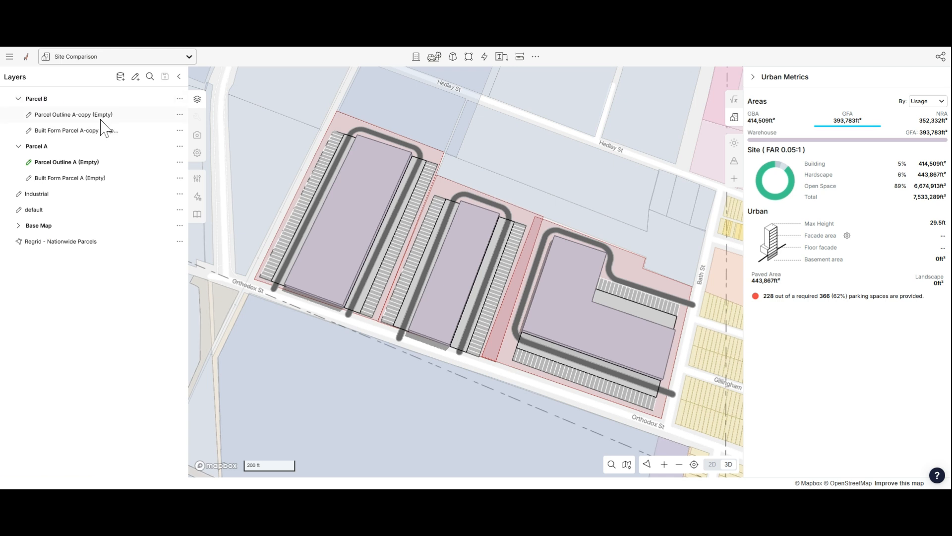
# - Rename the copied outline layer to Parcel Outline B
pyautogui.click(110, 114)
pyautogui.doubleClick(87, 116)
pyautogui.click(87, 116)
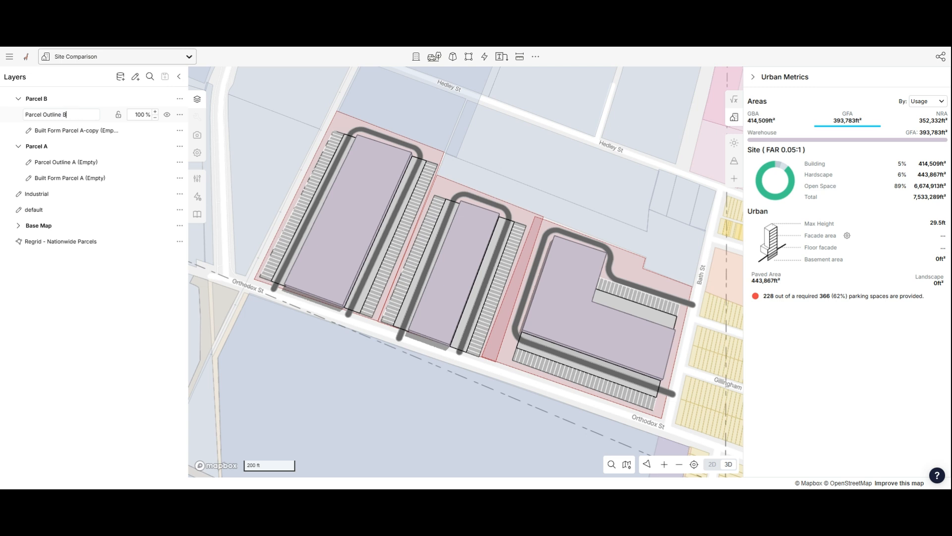
pyautogui.write('B')
pyautogui.press('Return')
# - Rename the copied built form layer to Built Form Parcel B
pyautogui.click(71, 130)
pyautogui.doubleClick(72, 131)
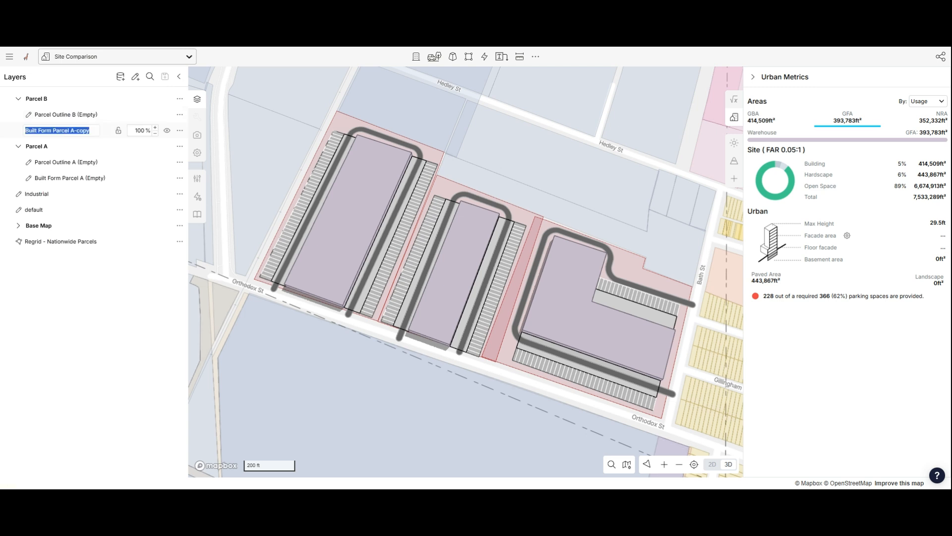
pyautogui.click(89, 131)
pyautogui.write('B')
pyautogui.press('Return')
# - Duplicate the Parcel B group and rename the copy Parcel C
pyautogui.click(179, 99)
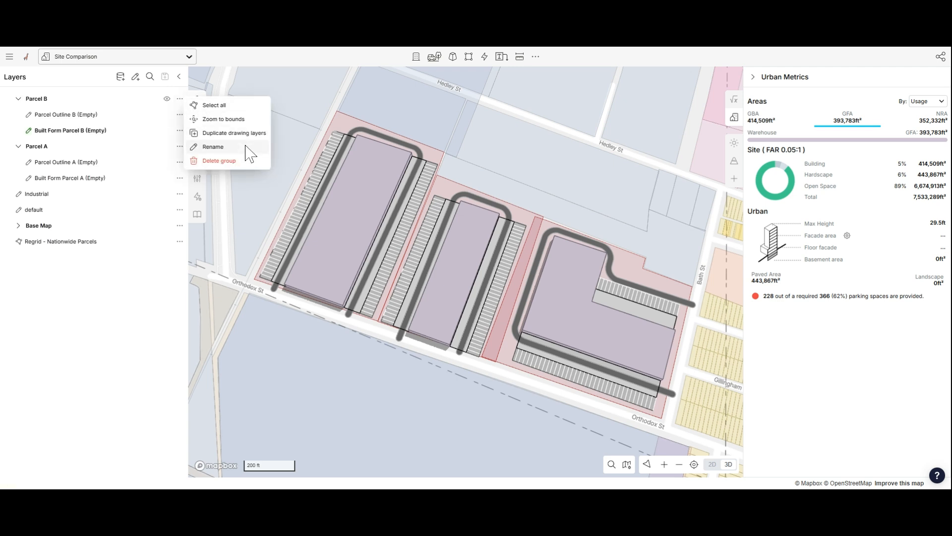
pyautogui.click(234, 132)
pyautogui.click(44, 99)
pyautogui.doubleClick(44, 98)
pyautogui.click(63, 99)
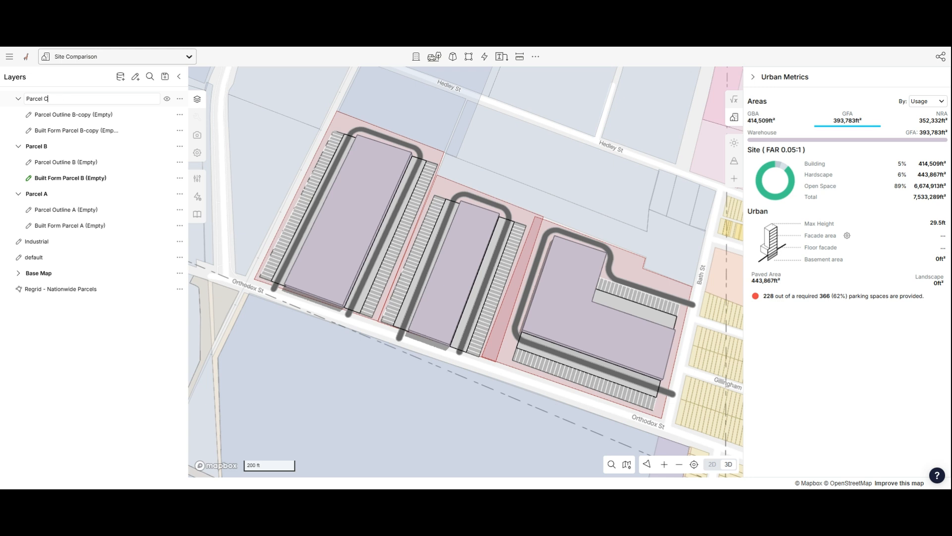
pyautogui.write('C')
# - Rename the copied outline layer in Parcel C to Parcel Outline C
pyautogui.click(64, 114)
pyautogui.doubleClick(64, 115)
pyautogui.click(82, 115)
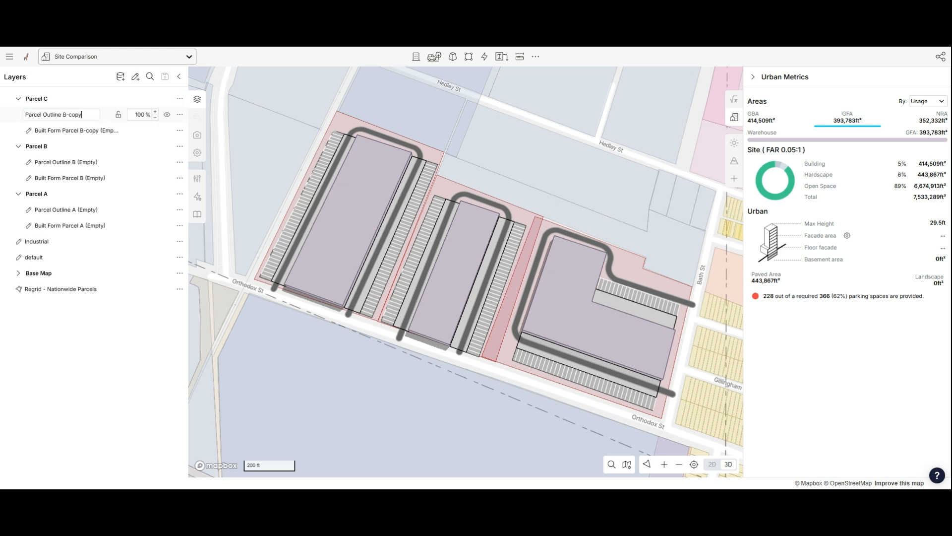
pyautogui.write('C')
pyautogui.press('Return')
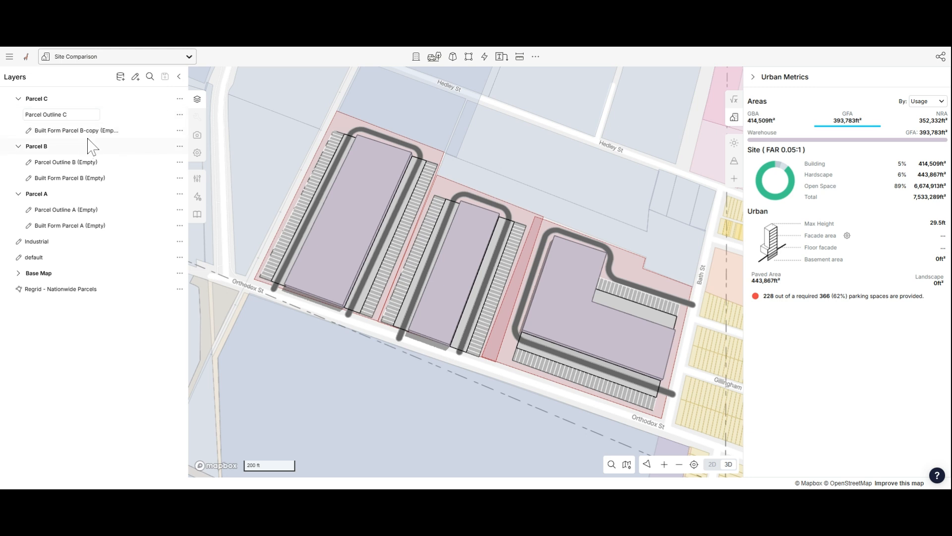
# - Rename the copied built form layer in Parcel C to Built Form Parcel C
pyautogui.doubleClick(91, 131)
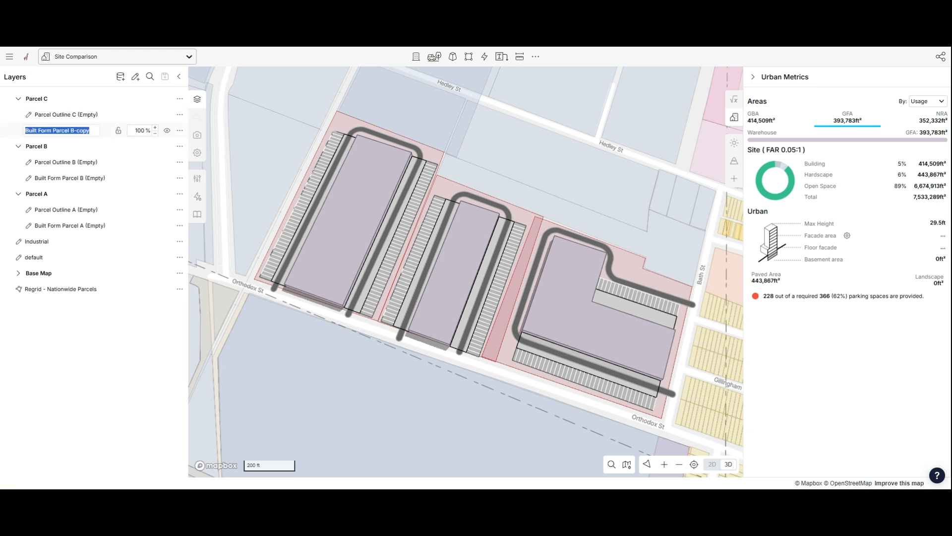
pyautogui.doubleClick(86, 130)
pyautogui.write('C')
pyautogui.press('Return')
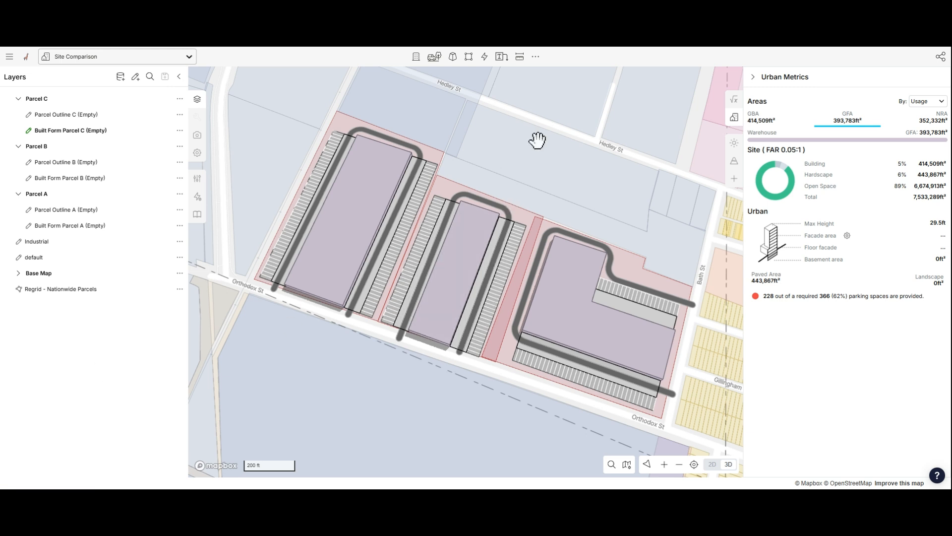
# - Move the westernmost parcel's building and road features onto the Built Form Parcel A layer
pyautogui.moveTo(523, 159); pyautogui.dragTo(538, 171)
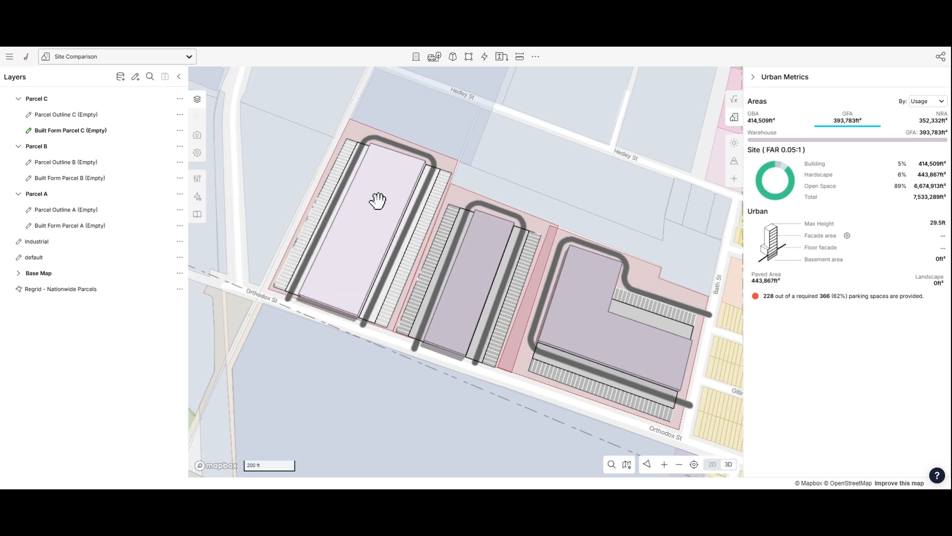
pyautogui.keyDown('shift'); pyautogui.click(378, 177); pyautogui.keyUp('shift')
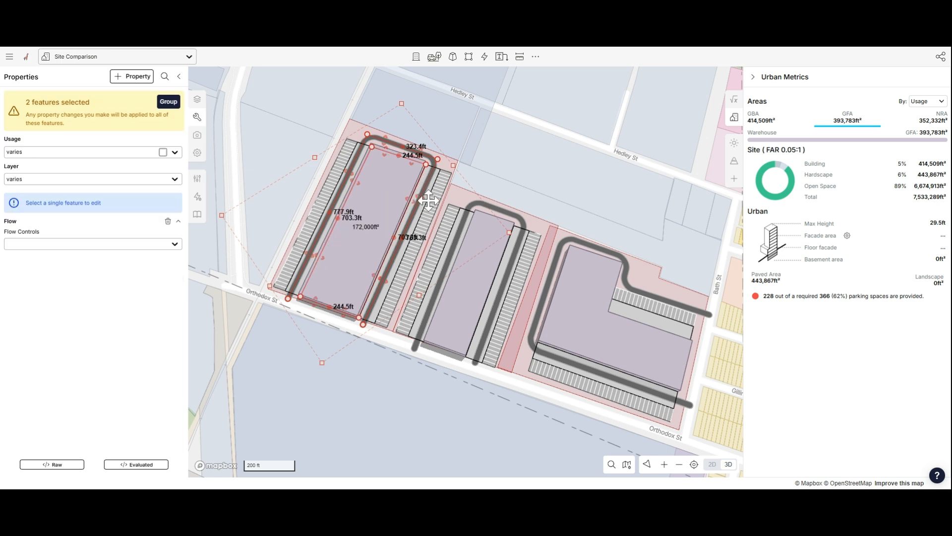
pyautogui.click(47, 180)
pyautogui.write('pa')
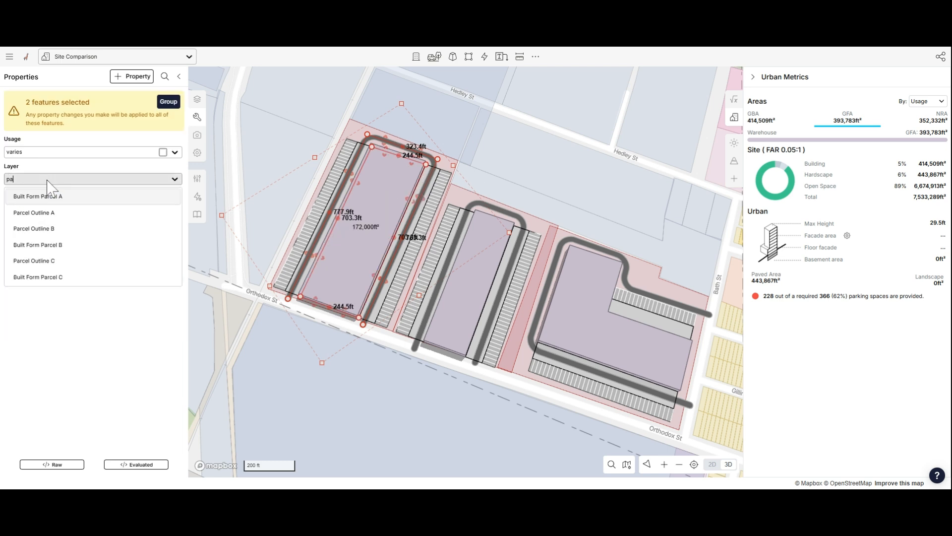
pyautogui.click(85, 198)
# - Assign the westernmost parcel polygon to the Parcel Outline A layer
pyautogui.click(463, 132)
pyautogui.click(357, 124)
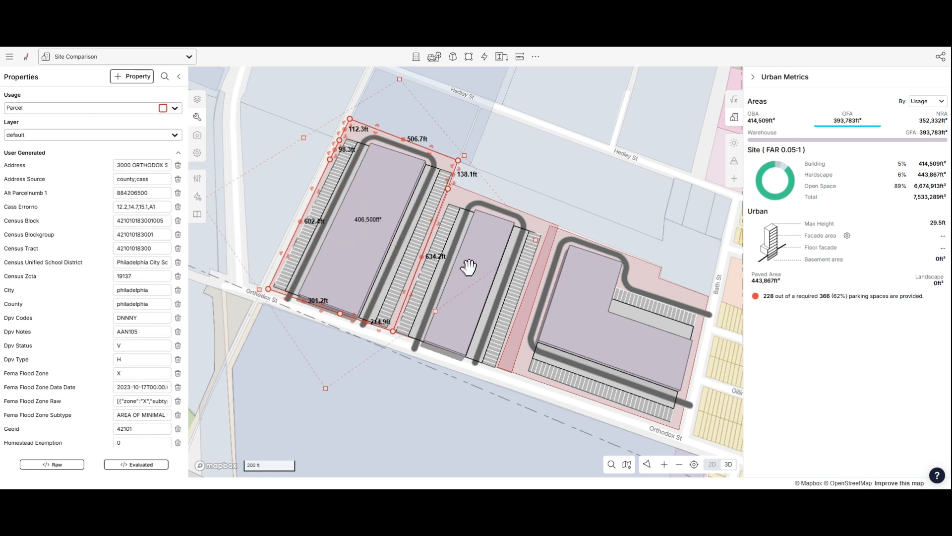
pyautogui.click(57, 135)
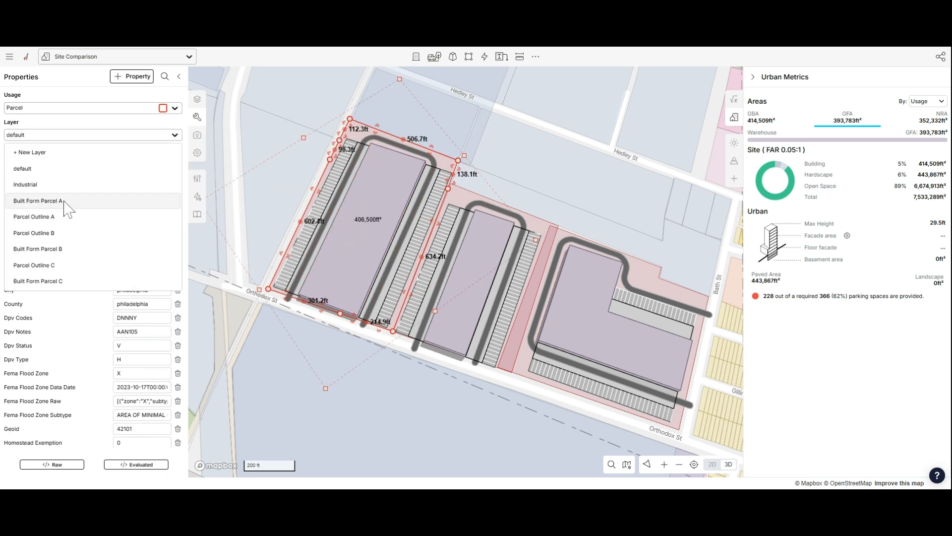
pyautogui.click(65, 217)
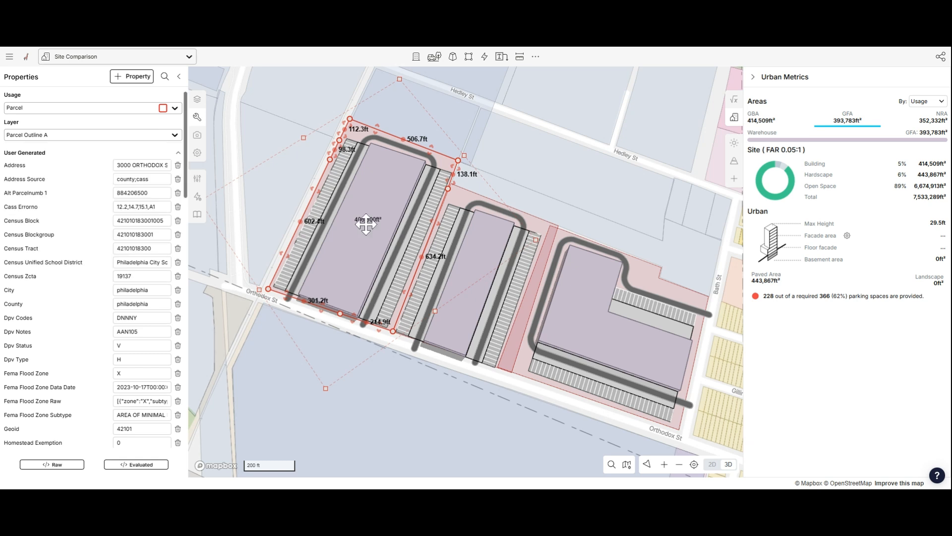
# - Assign the middle parcel polygon to the Parcel Outline B layer
pyautogui.click(461, 196)
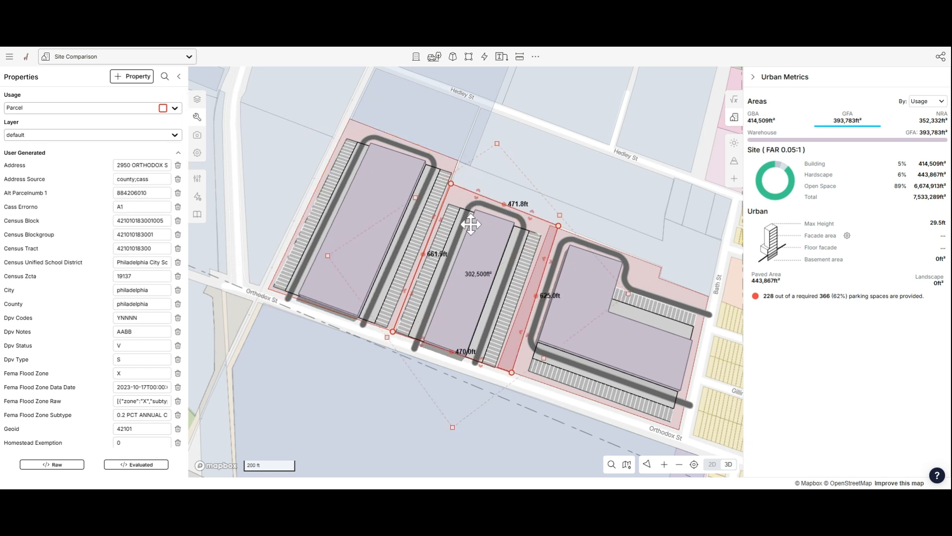
pyautogui.click(55, 135)
pyautogui.scroll(-1, 58, 145)
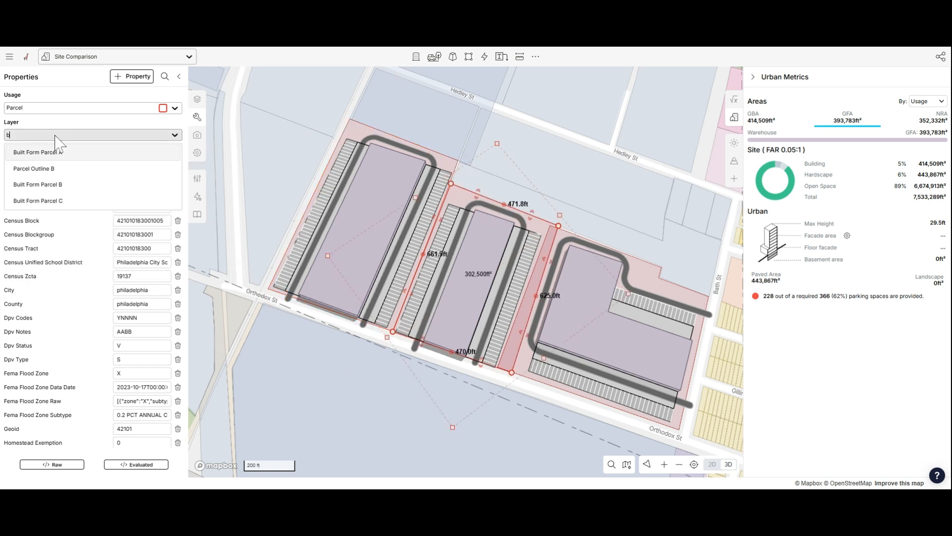
pyautogui.click(70, 179)
# - Move the middle parcel's road and building features onto the Built Form Parcel B layer
pyautogui.click(467, 209)
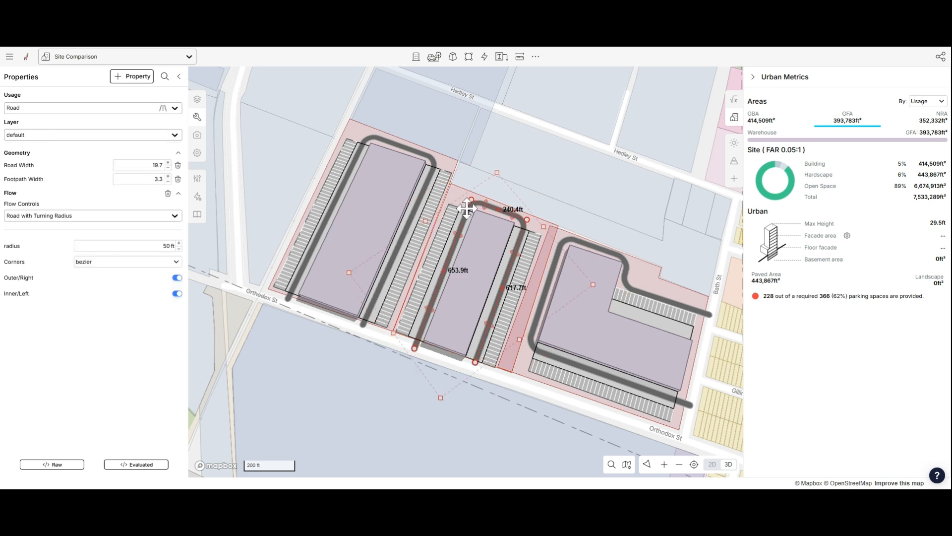
pyautogui.keyDown('shift'); pyautogui.click(478, 245); pyautogui.keyUp('shift')
pyautogui.click(38, 180)
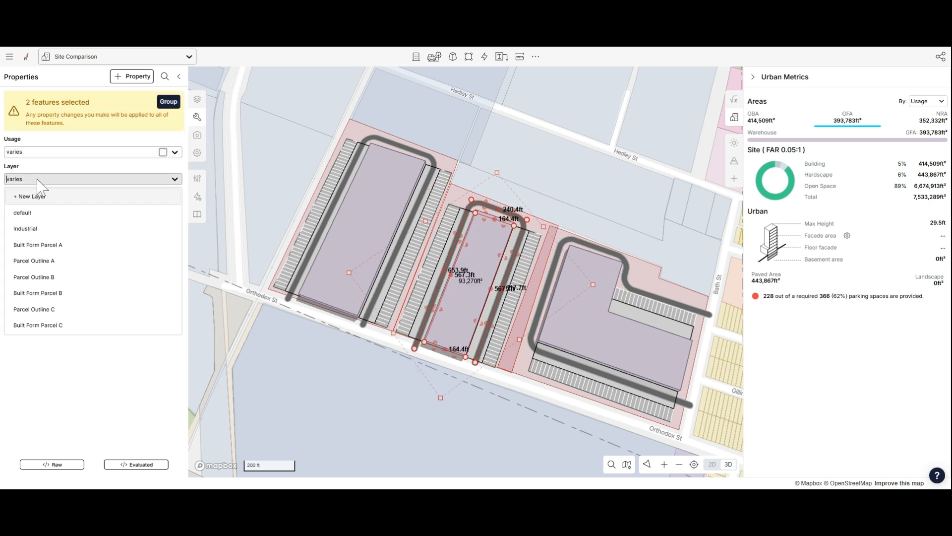
pyautogui.write('b')
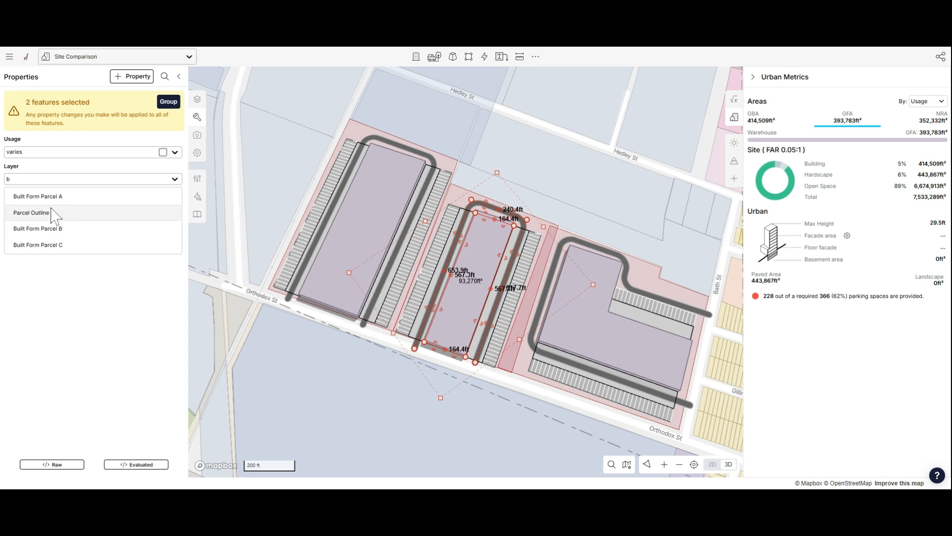
pyautogui.click(64, 229)
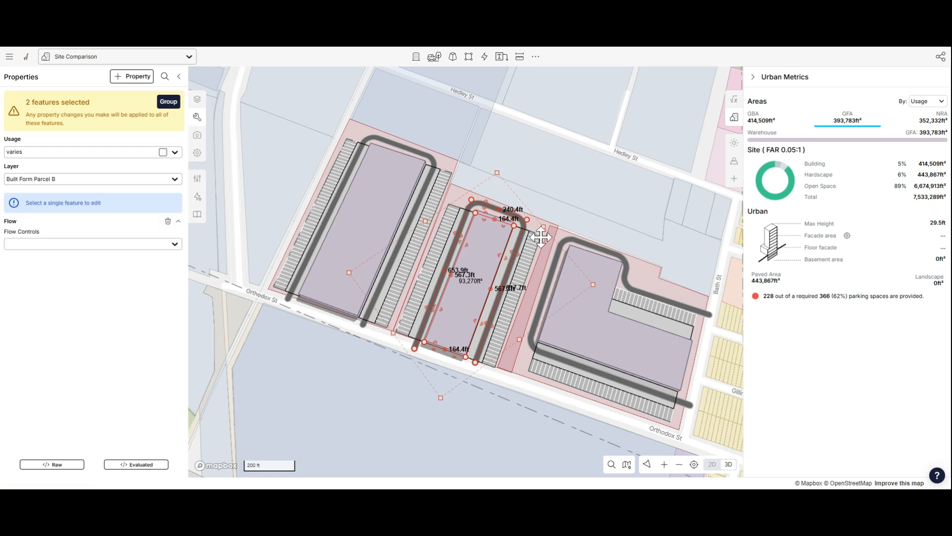
# - Assign the eastern parcel polygon on Bath St to the Parcel Outline C layer
pyautogui.click(681, 281)
pyautogui.click(44, 136)
pyautogui.write('c')
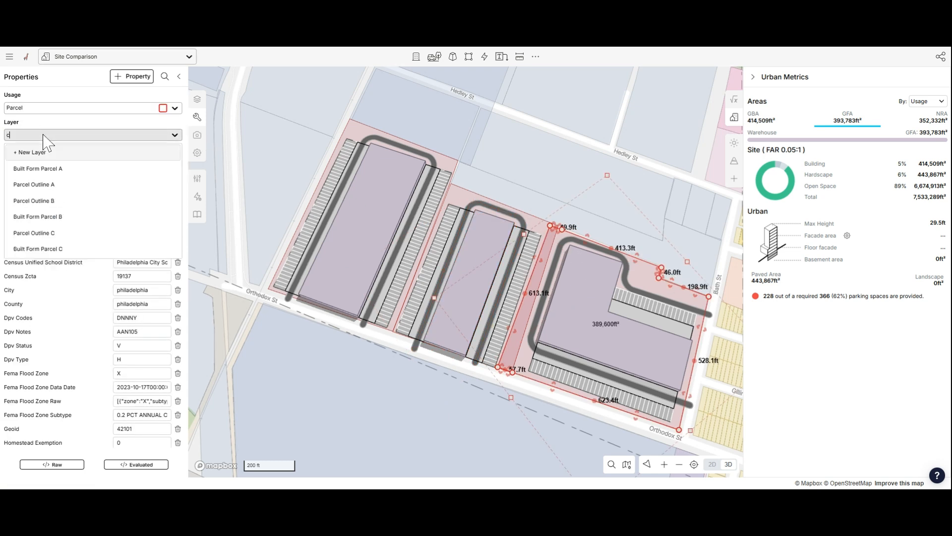
pyautogui.click(54, 233)
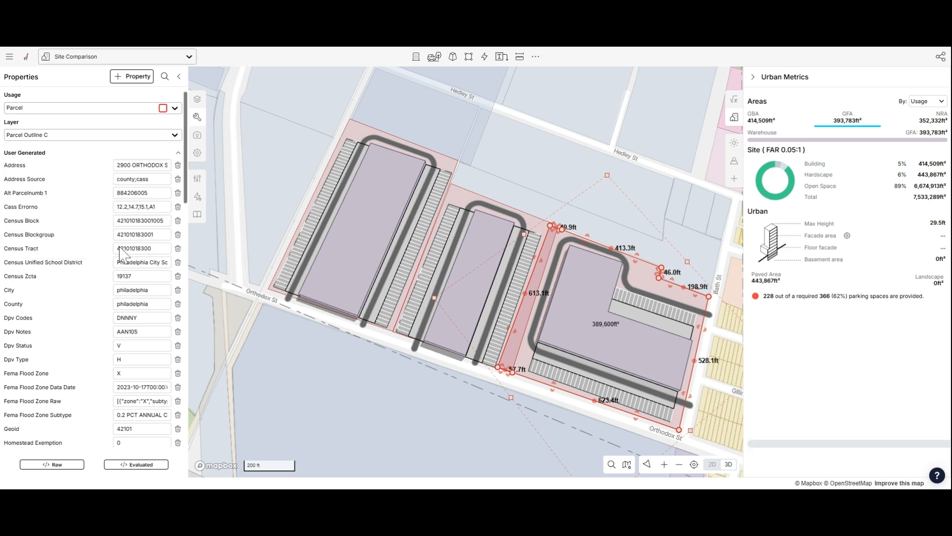
# - Move the eastern parcel's building and road features onto the Built Form Parcel C layer
pyautogui.click(636, 310)
pyautogui.keyDown('shift'); pyautogui.click(629, 286); pyautogui.keyUp('shift')
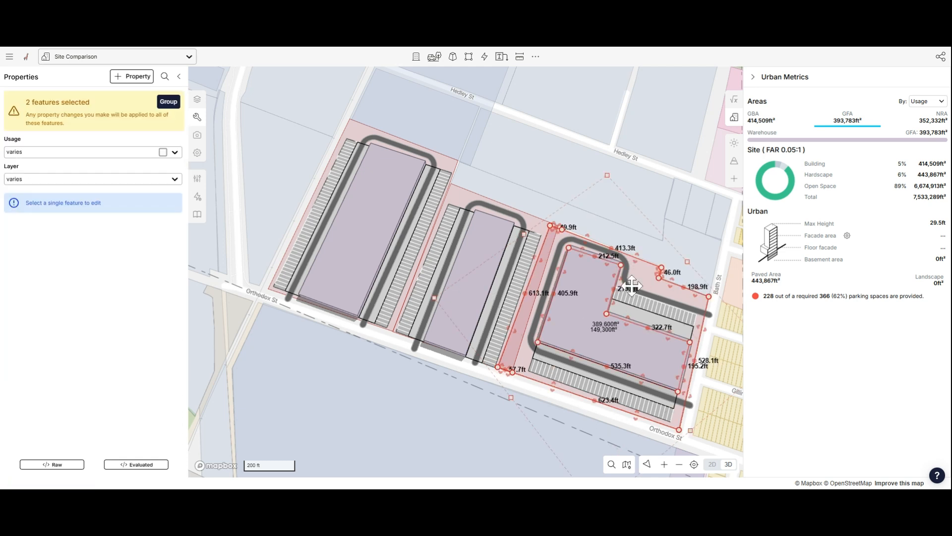
pyautogui.click(685, 211)
pyautogui.click(589, 334)
pyautogui.keyDown('shift'); pyautogui.click(548, 318); pyautogui.keyUp('shift')
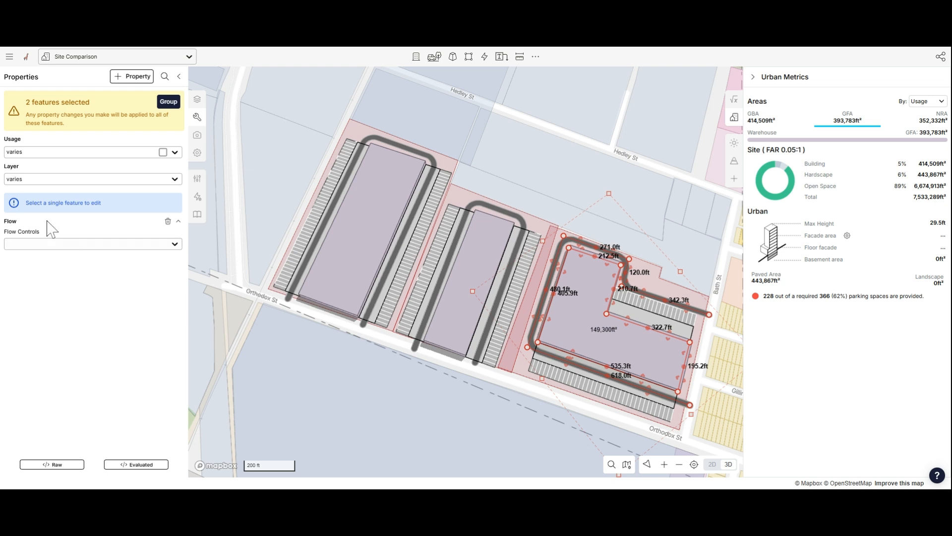
pyautogui.click(40, 179)
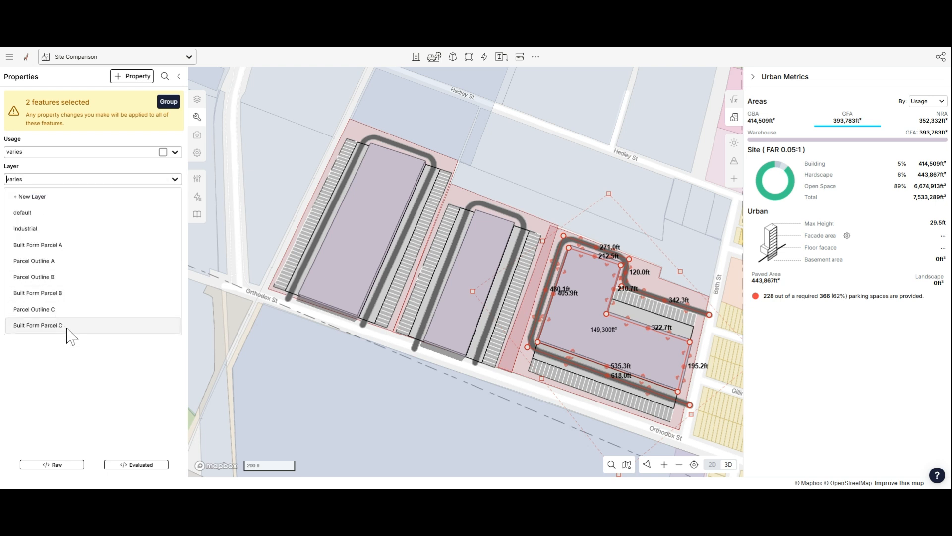
pyautogui.click(40, 325)
# - Delete the empty Industrial layer
pyautogui.click(540, 169)
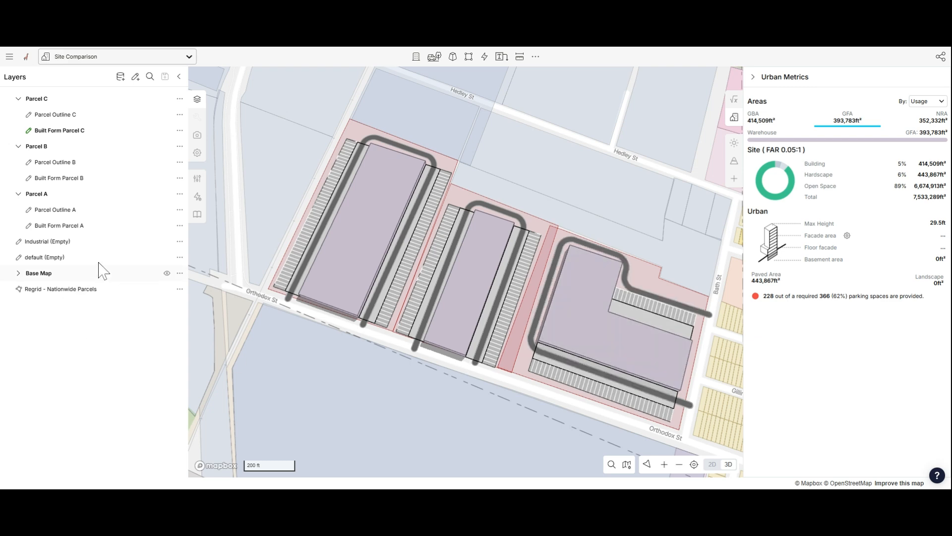
pyautogui.click(179, 241)
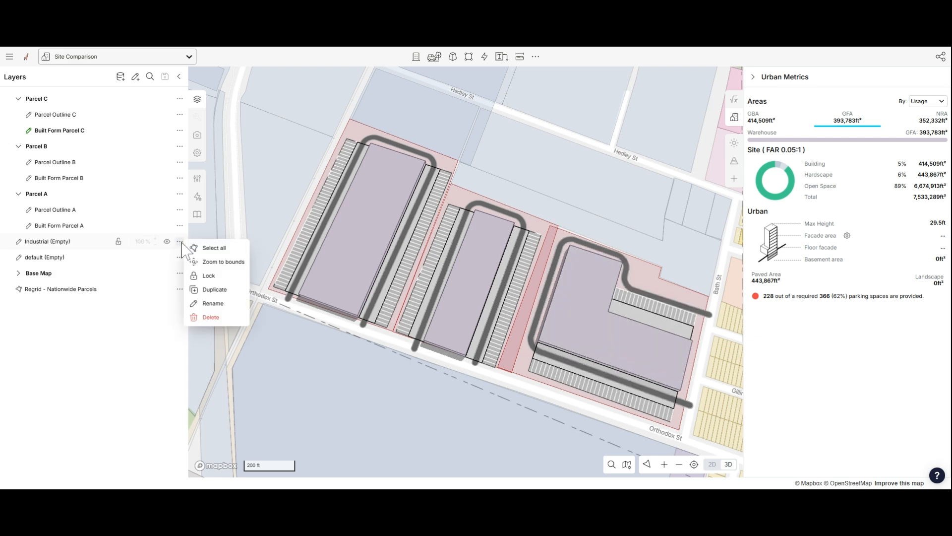
pyautogui.click(210, 317)
# - Delete the empty default layer and confirm the deletion
pyautogui.click(579, 202)
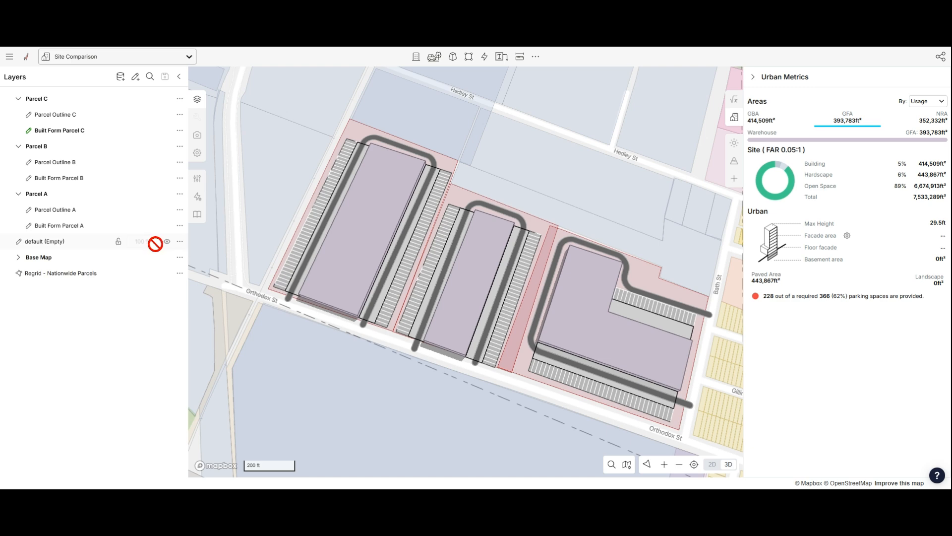
pyautogui.click(179, 241)
pyautogui.click(210, 317)
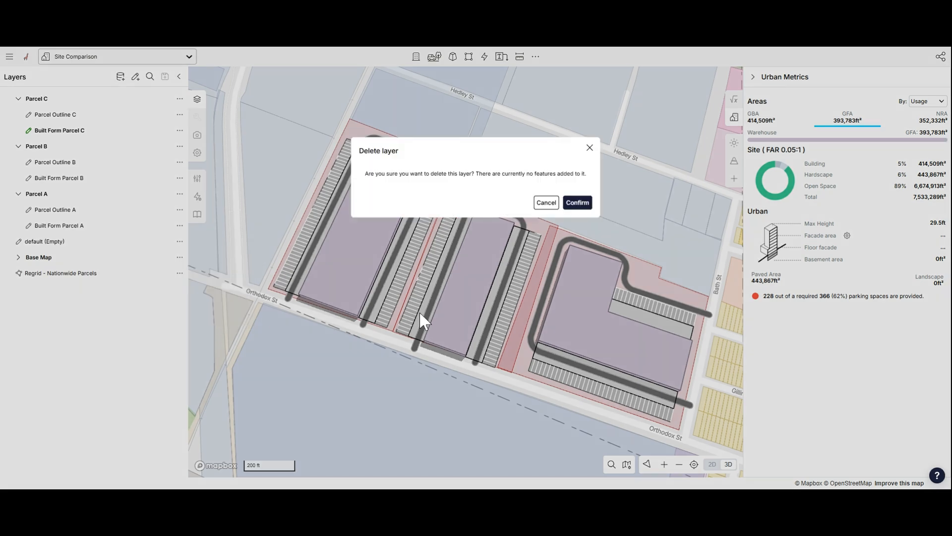
pyautogui.click(578, 202)
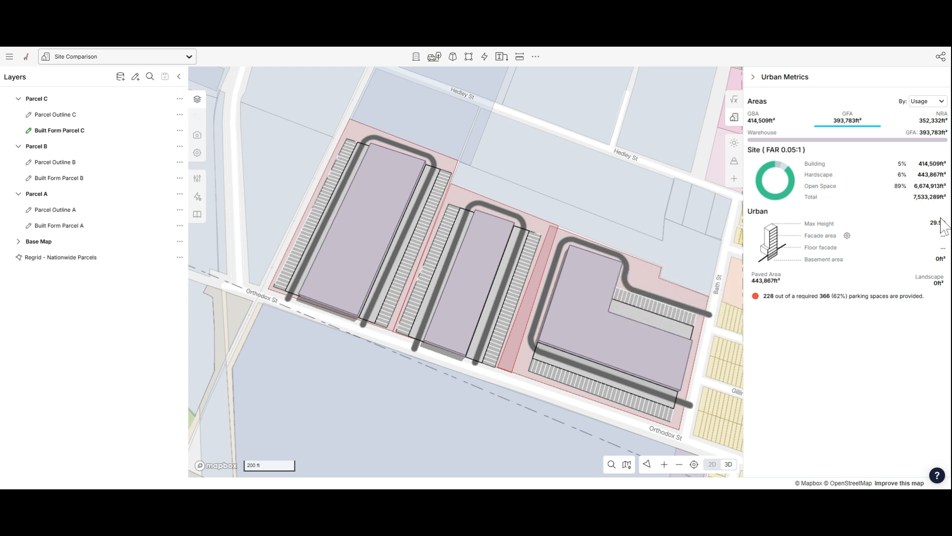
# - Import the Simple Industrial Proforma with its usages and analytics from the content library, replacing the matching usages
pyautogui.moveTo(629, 183); pyautogui.dragTo(568, 195)
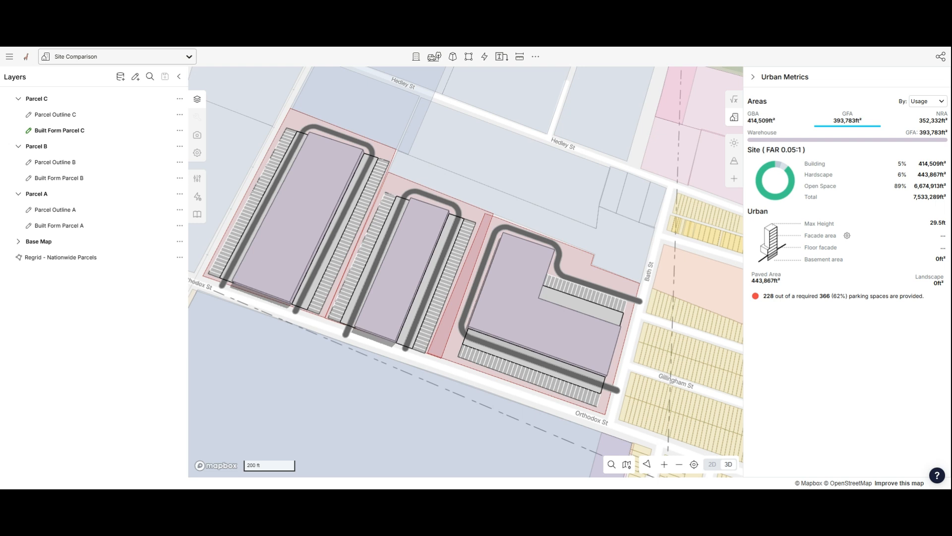
pyautogui.click(735, 100)
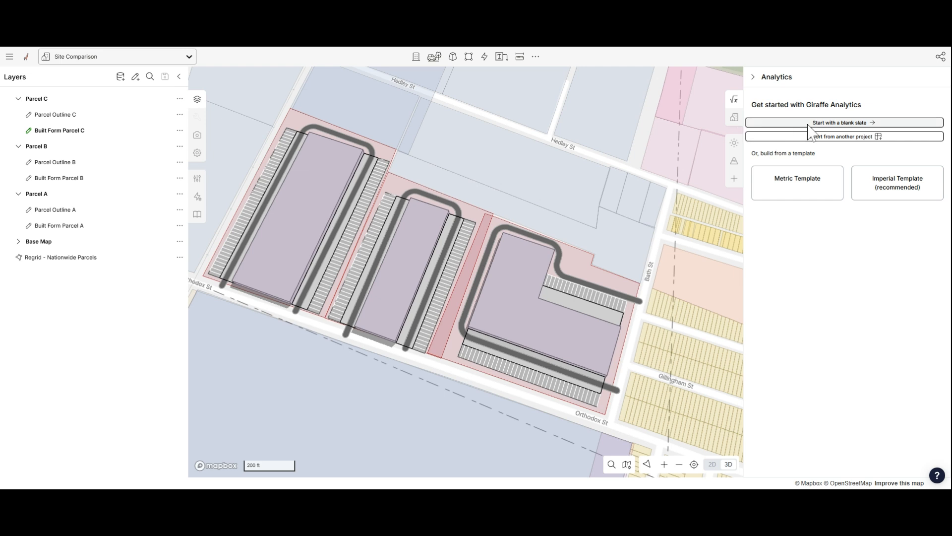
pyautogui.click(198, 217)
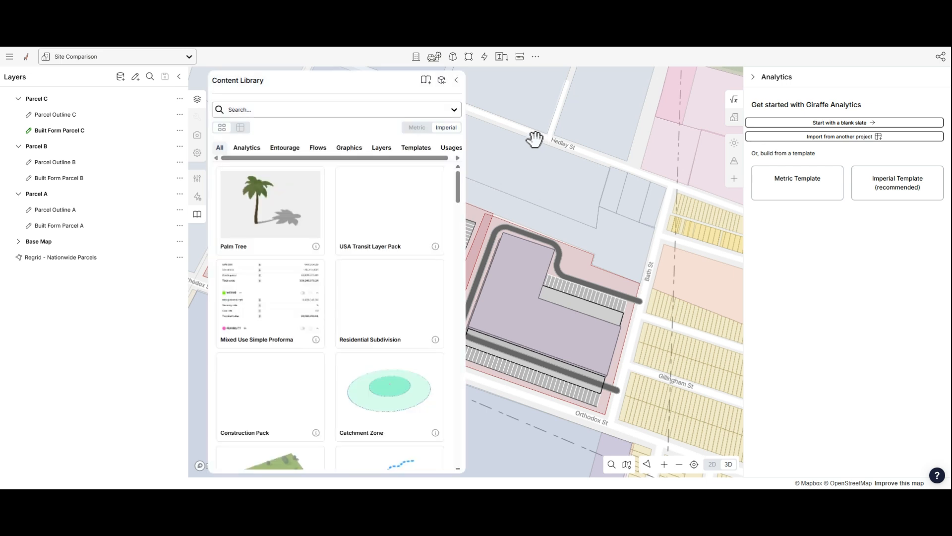
pyautogui.click(248, 148)
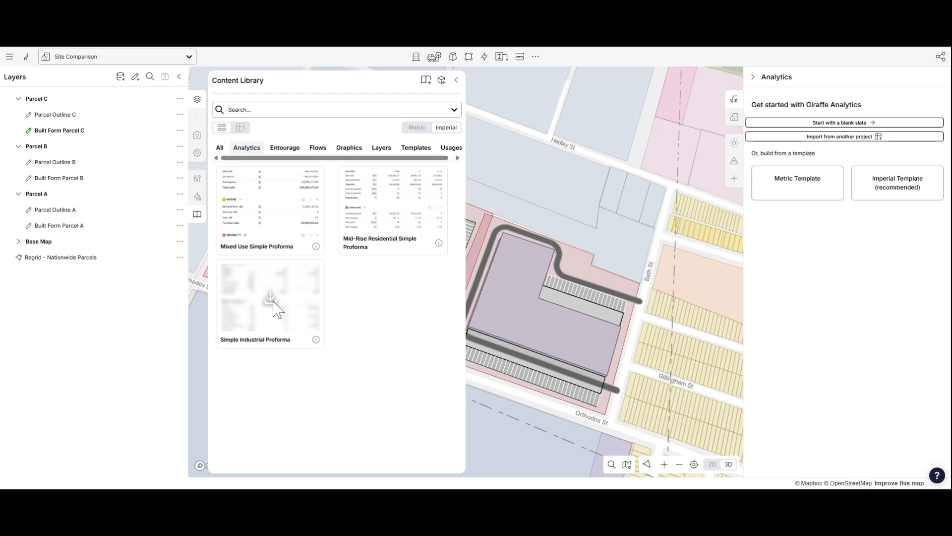
pyautogui.click(271, 299)
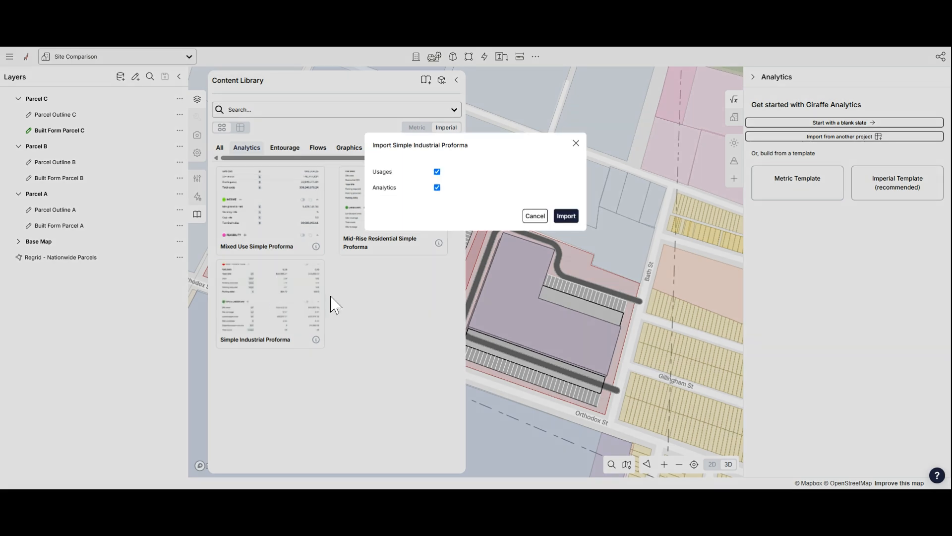
pyautogui.click(568, 216)
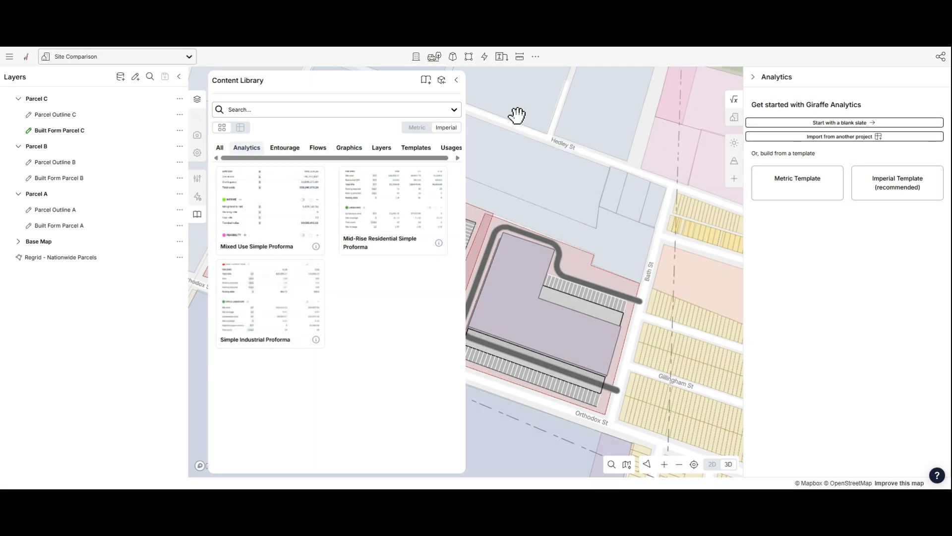
pyautogui.click(458, 81)
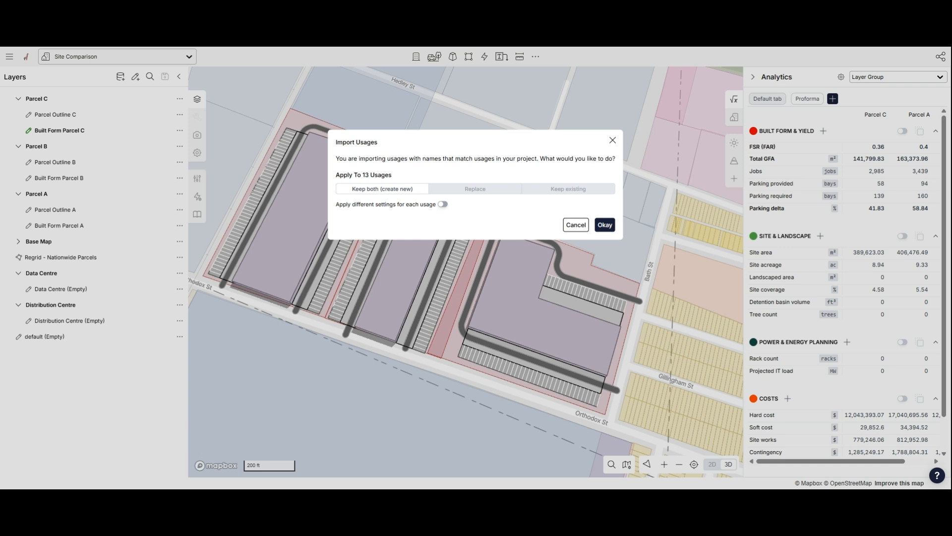
pyautogui.click(484, 193)
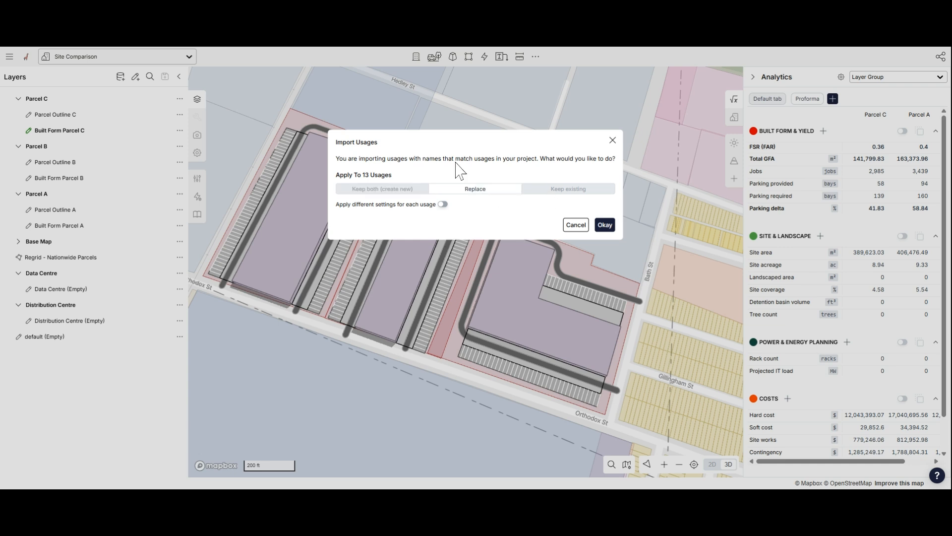
pyautogui.click(605, 228)
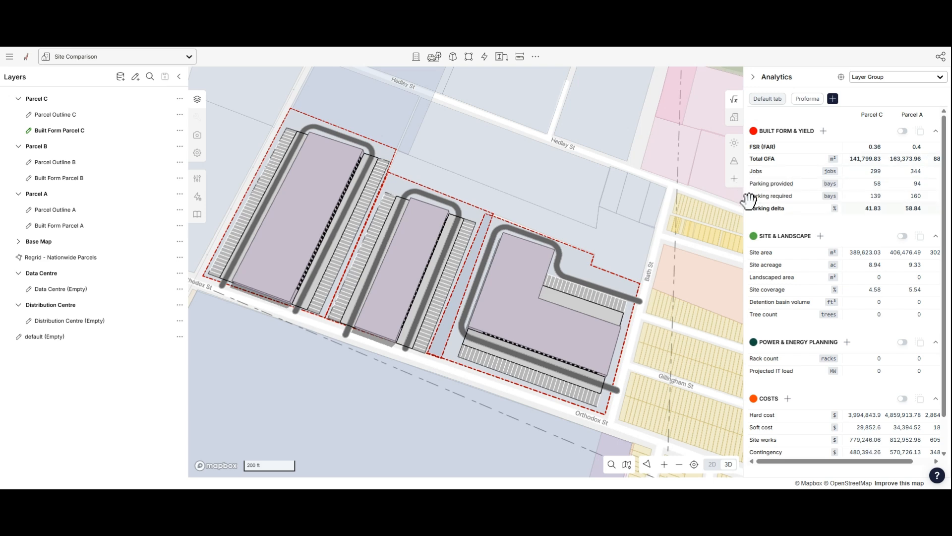
# - Widen the analytics panel and switch the metrics grouping to No Grouping
pyautogui.moveTo(742, 203); pyautogui.dragTo(575, 203)
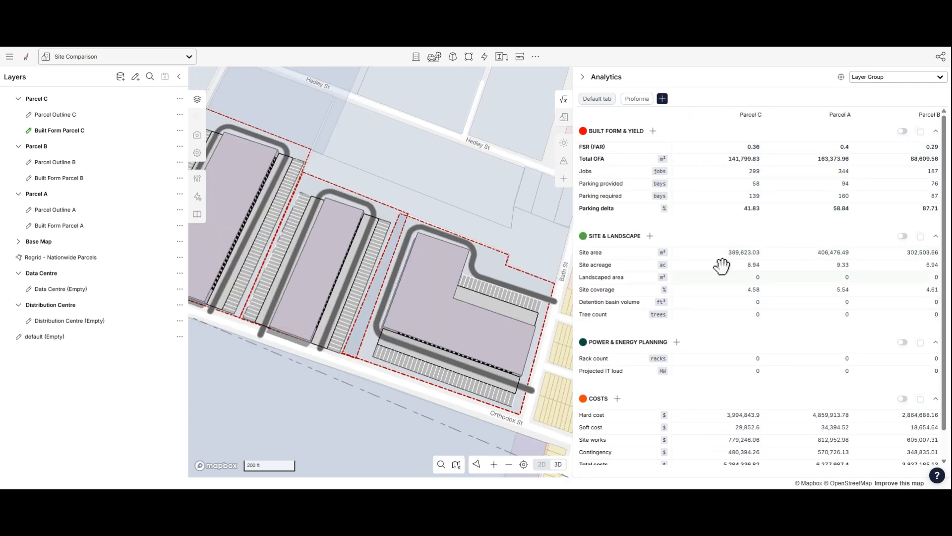
pyautogui.click(926, 78)
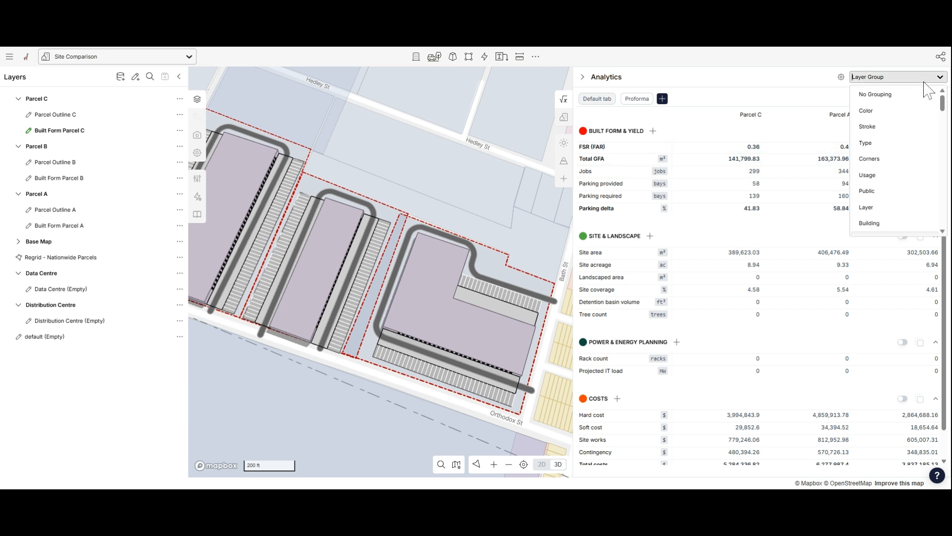
pyautogui.click(886, 102)
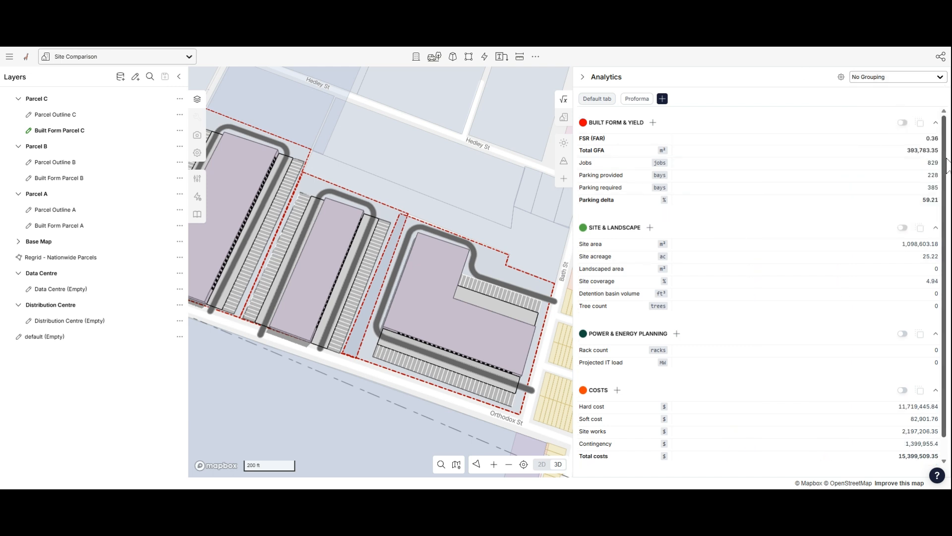
# - Narrow the analytics panel and group the metrics by Layer Group again
pyautogui.moveTo(575, 224); pyautogui.dragTo(717, 207)
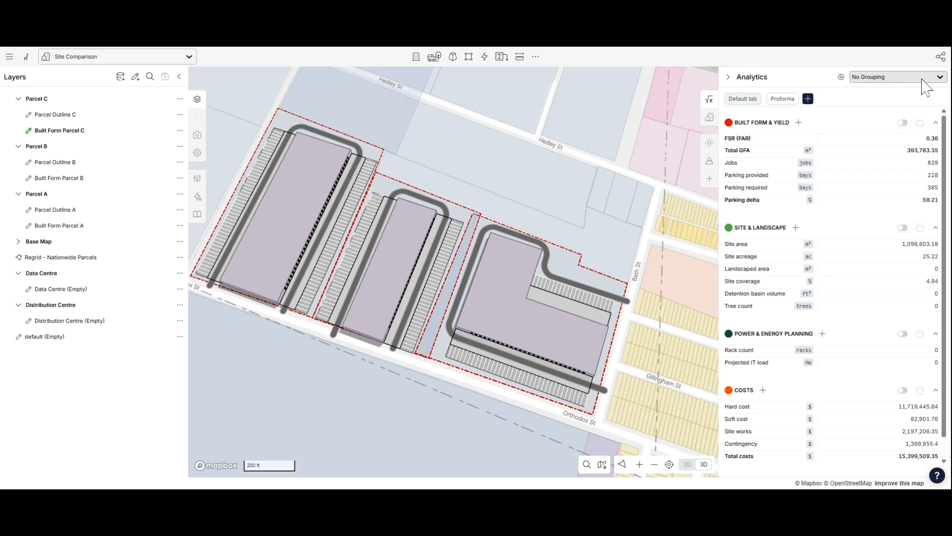
pyautogui.click(894, 81)
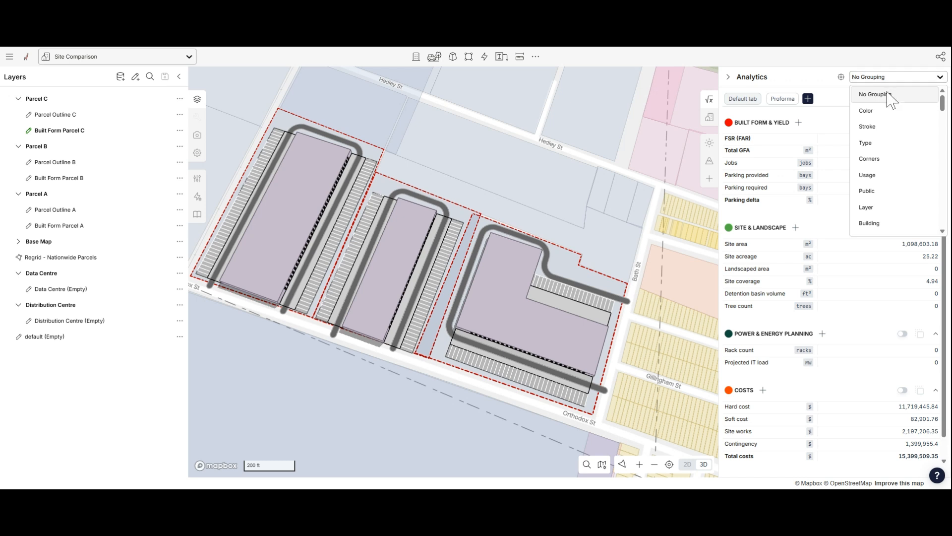
pyautogui.scroll(-1, 908, 179)
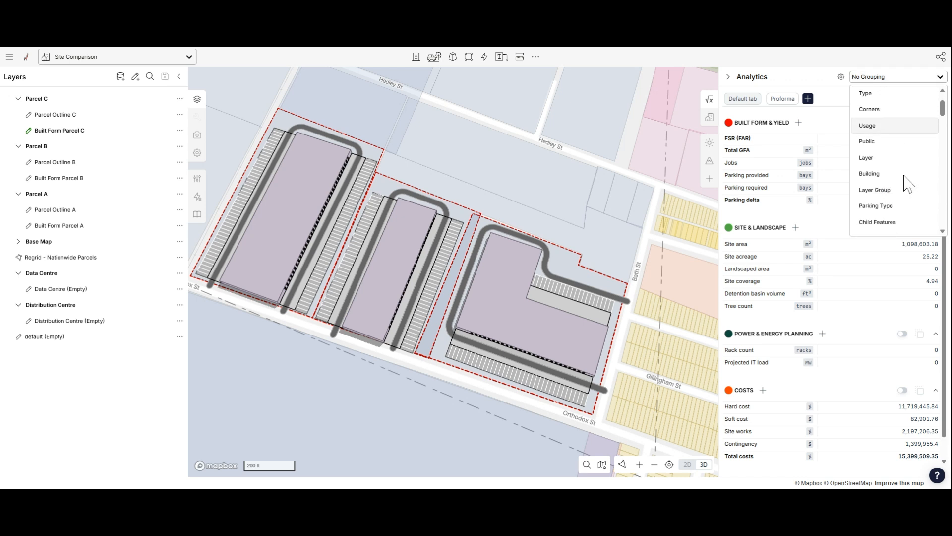
pyautogui.click(875, 190)
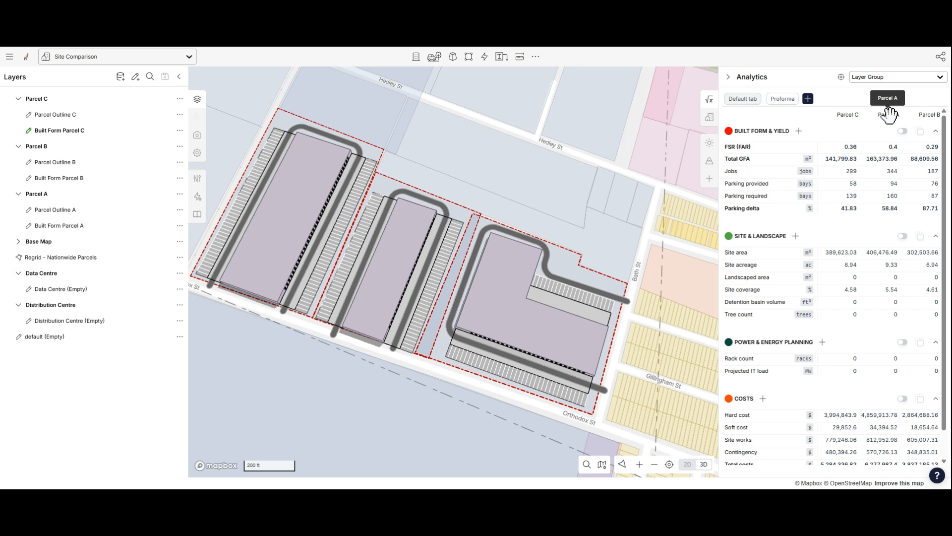
# - Reorder the analytics columns to Parcel A, Parcel B, Parcel C
pyautogui.moveTo(888, 117); pyautogui.dragTo(838, 115)
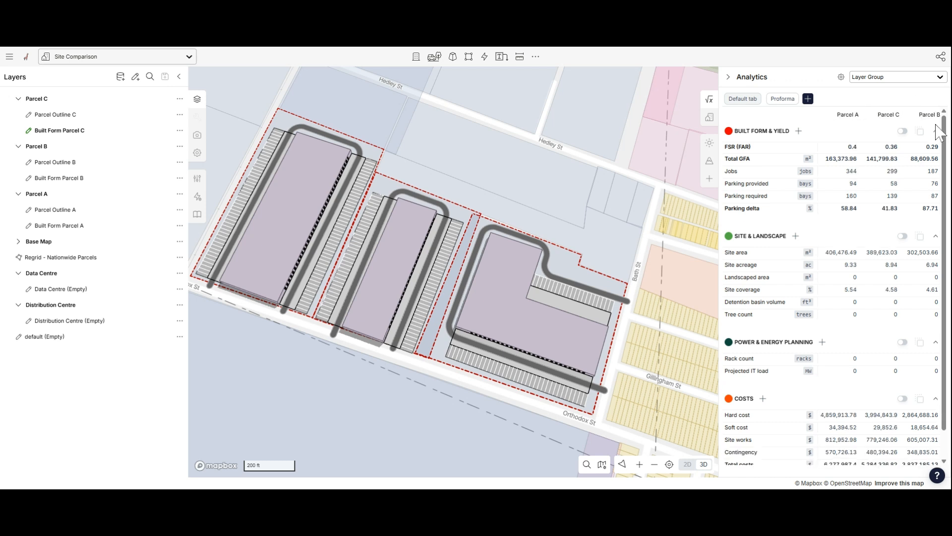
pyautogui.moveTo(929, 114); pyautogui.dragTo(880, 121)
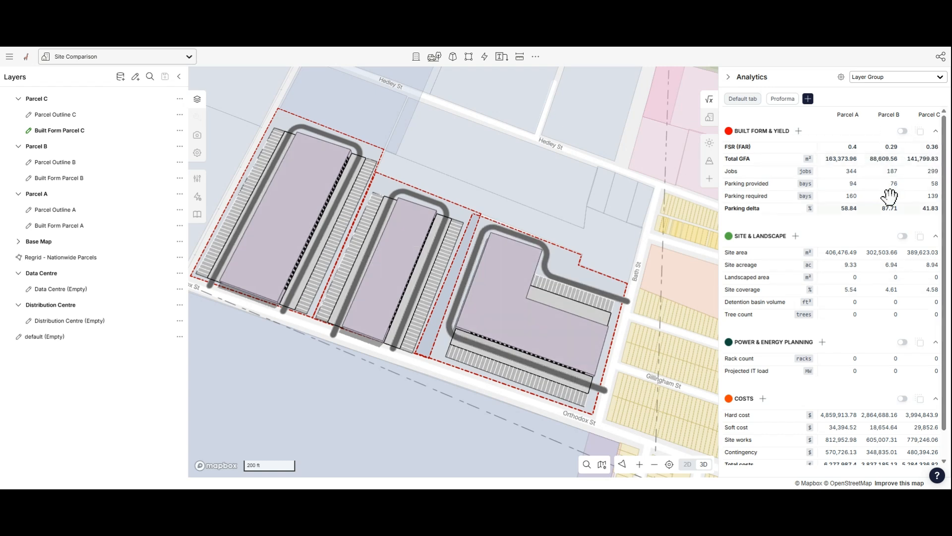
# - Select the eastern parcel outline and inspect its property fields
pyautogui.scroll(-1, 912, 256)
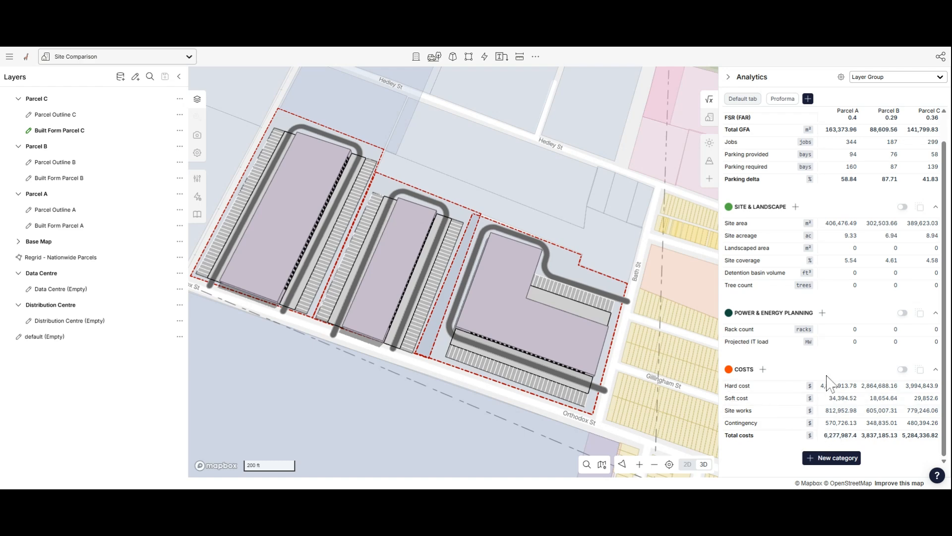
pyautogui.click(567, 264)
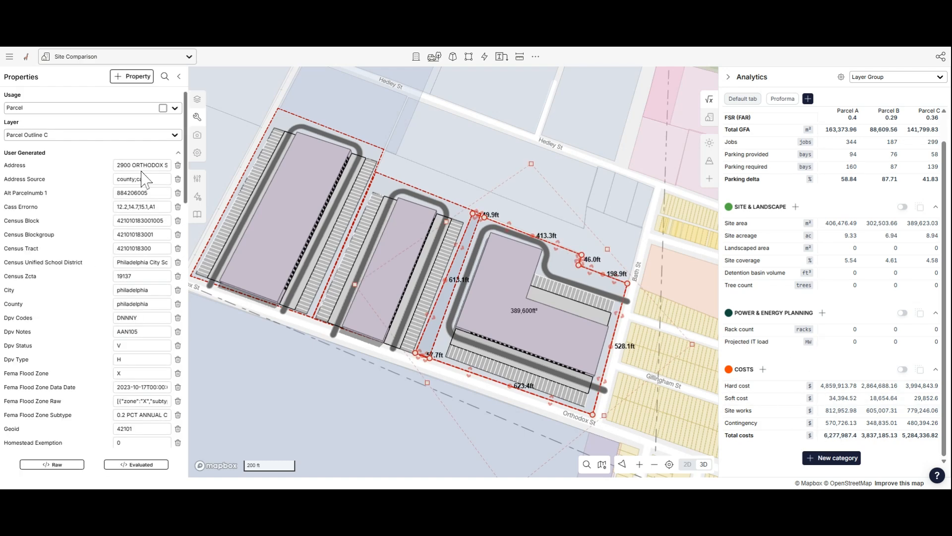
pyautogui.scroll(-13, 94, 258)
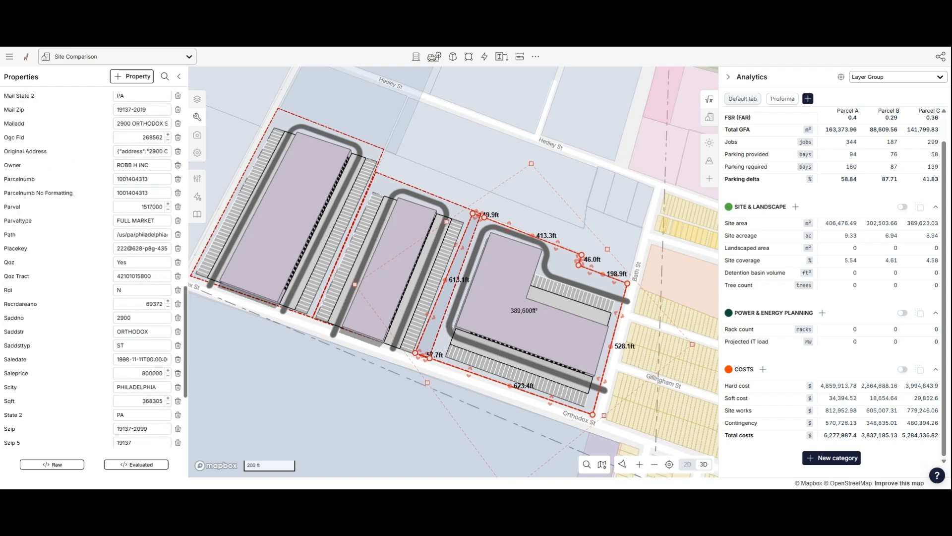
pyautogui.scroll(13, 94, 258)
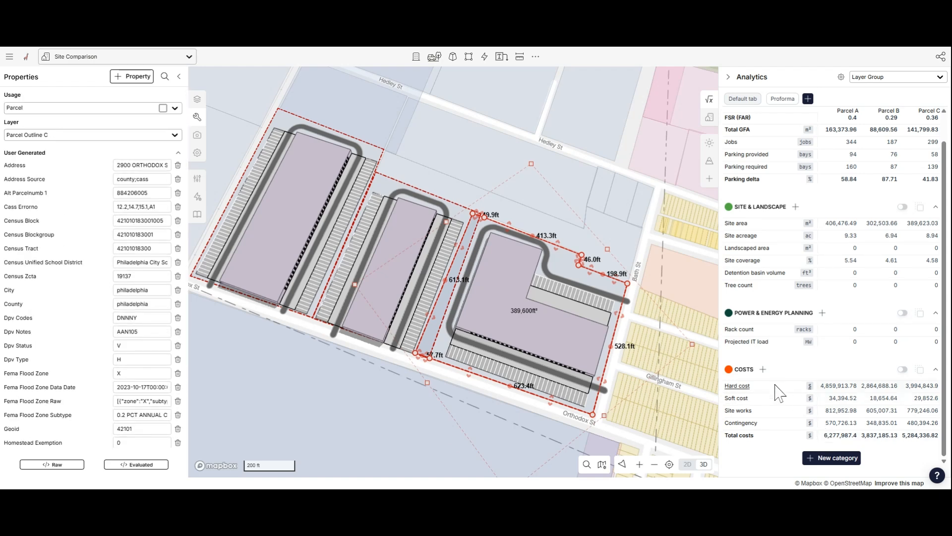
# - Add a new measure to the COSTS category named Landvalue with Currency as its unit
pyautogui.click(763, 369)
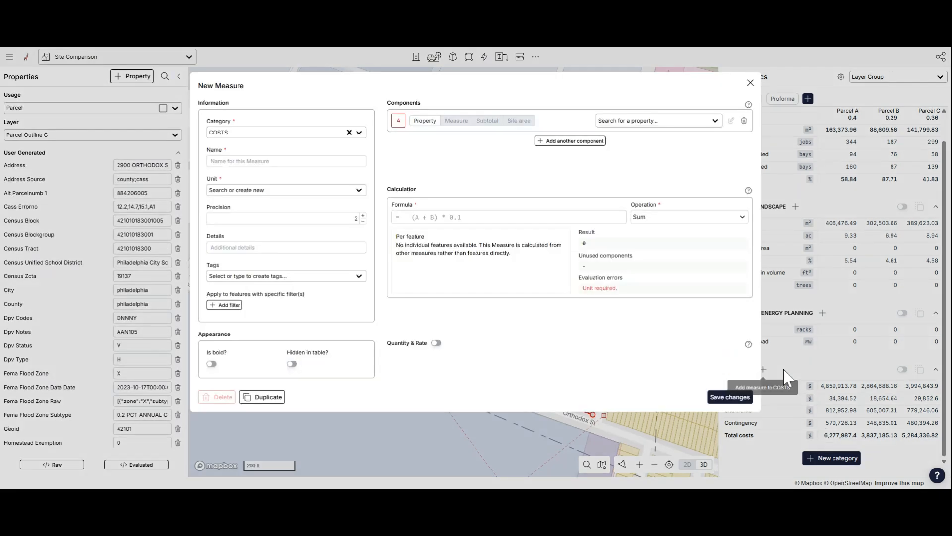
pyautogui.click(286, 161)
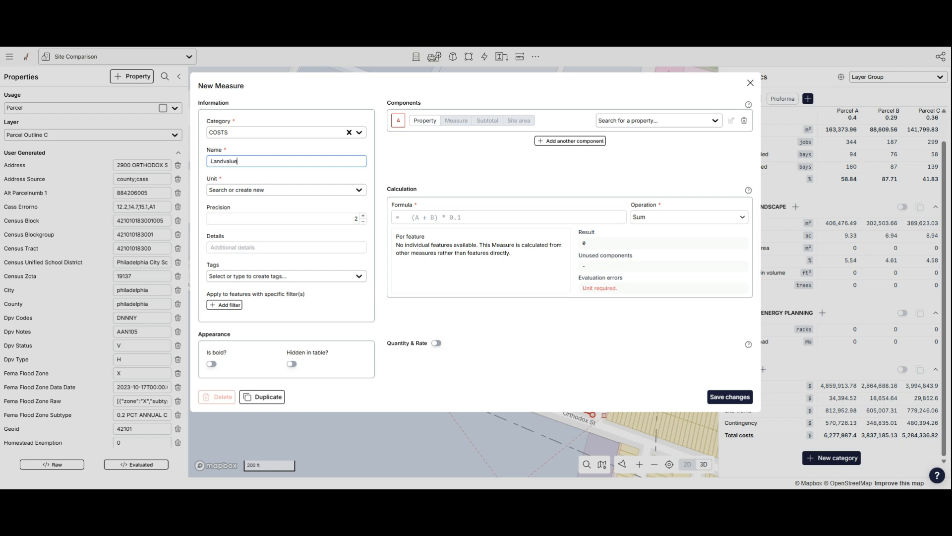
pyautogui.click(281, 190)
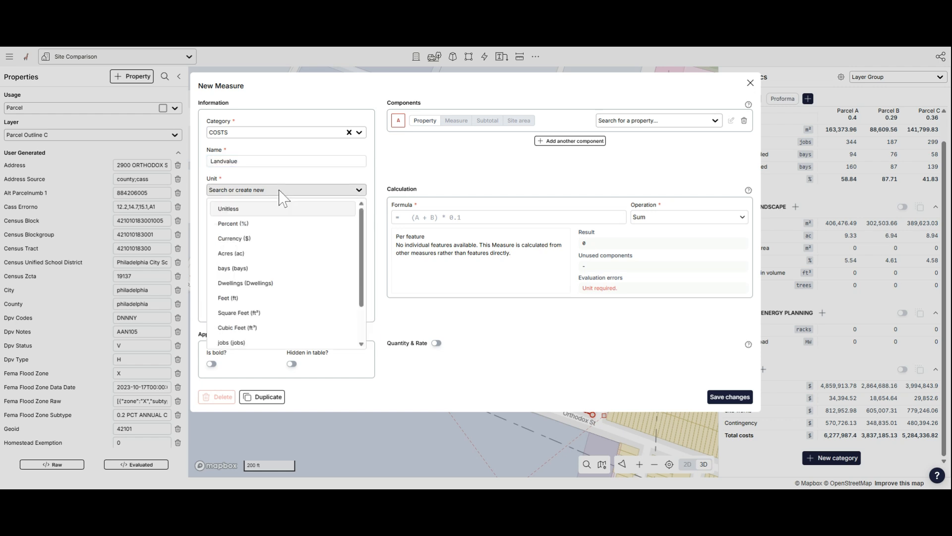
pyautogui.click(268, 238)
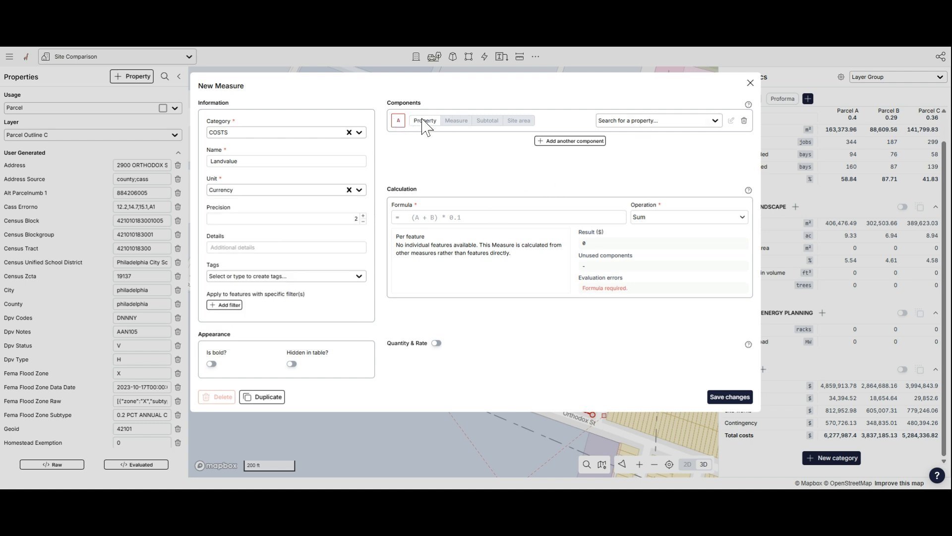
# - Set the measure's component to the landval property, enter the formula A, and save the measure
pyautogui.click(644, 128)
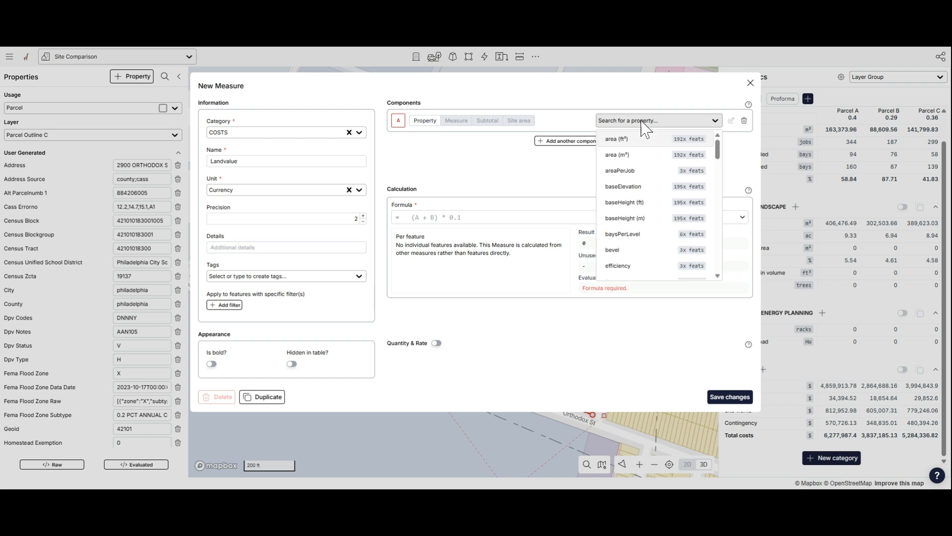
pyautogui.write('land')
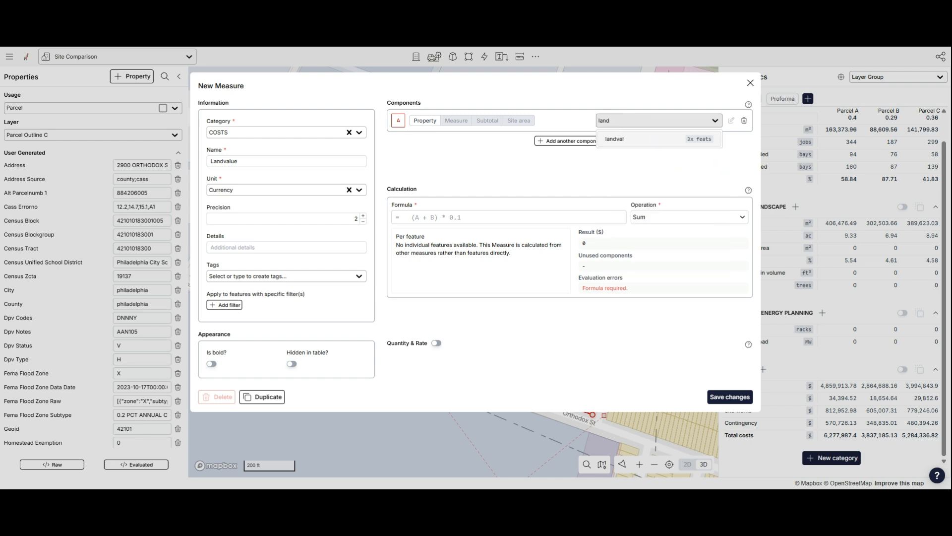
pyautogui.click(628, 143)
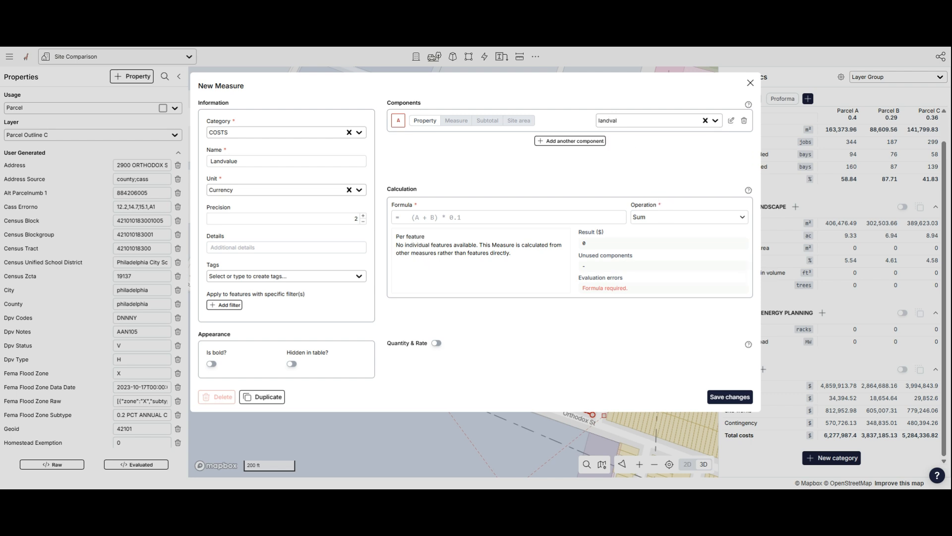
pyautogui.click(413, 218)
pyautogui.write('A')
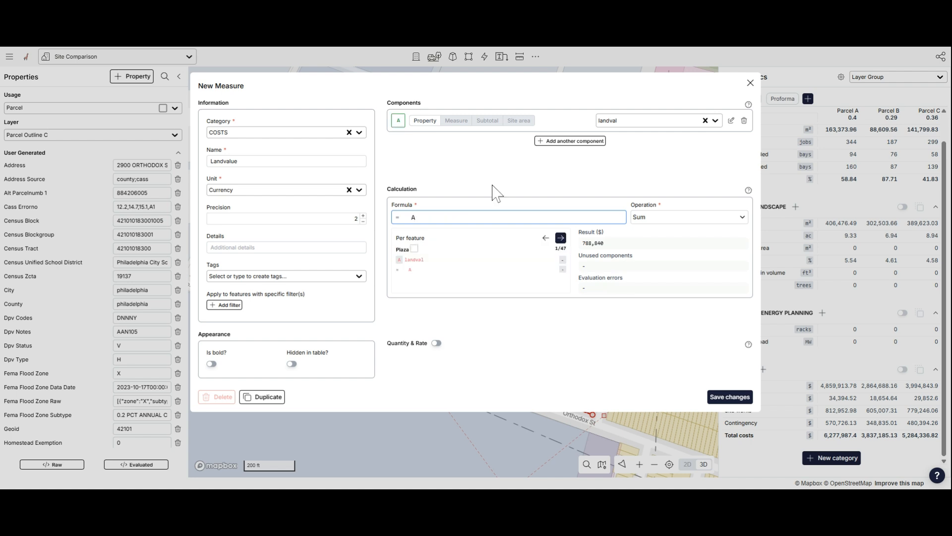
pyautogui.click(718, 398)
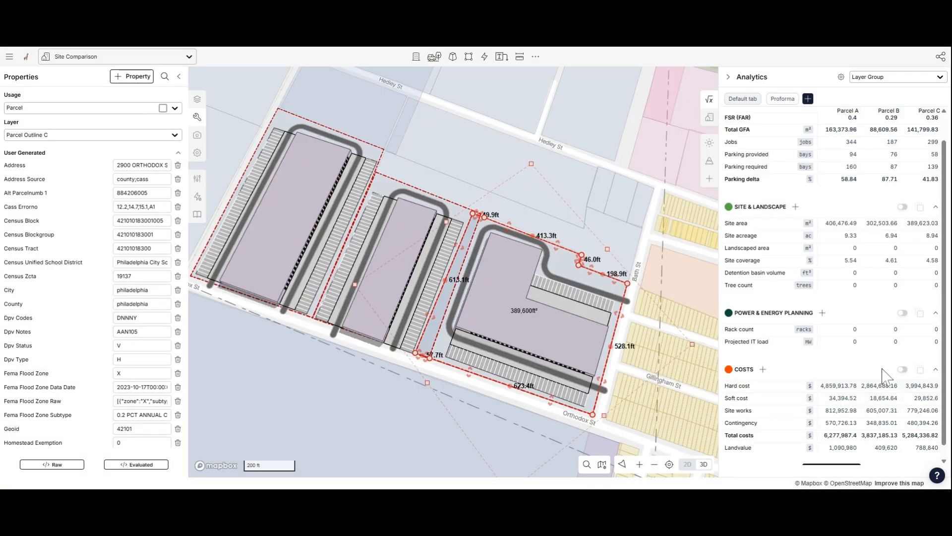
# - Review the Landvalue row in the costs comparison for the three parcels
pyautogui.scroll(-1, 890, 279)
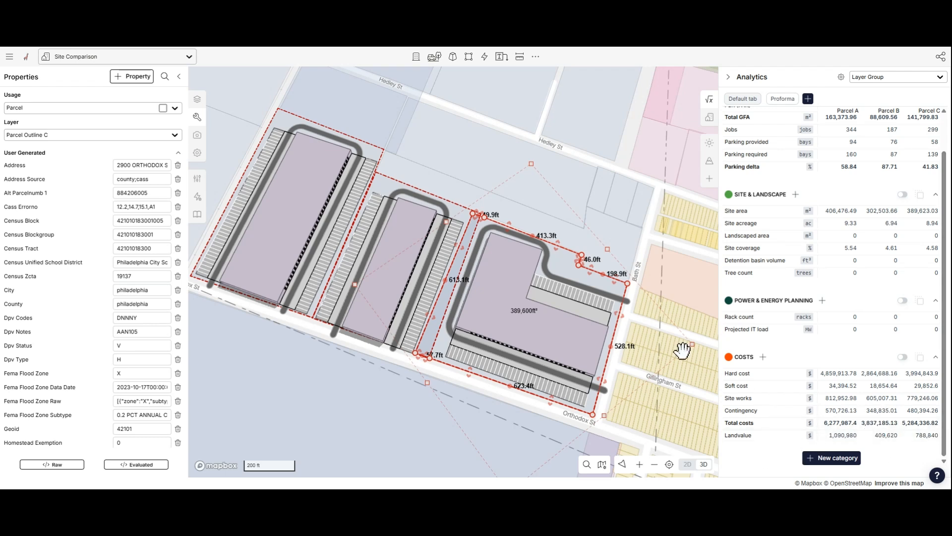
pyautogui.click(502, 166)
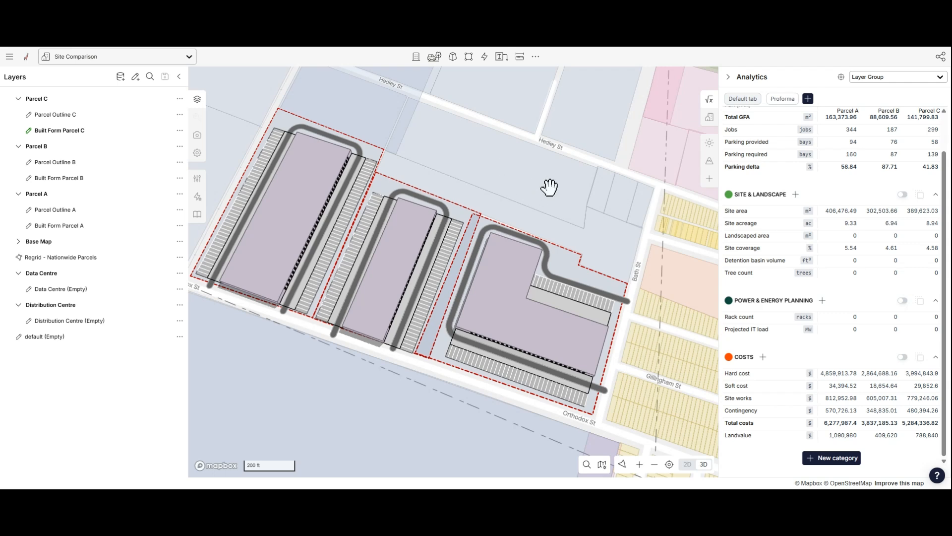
pyautogui.scroll(2, 816, 366)
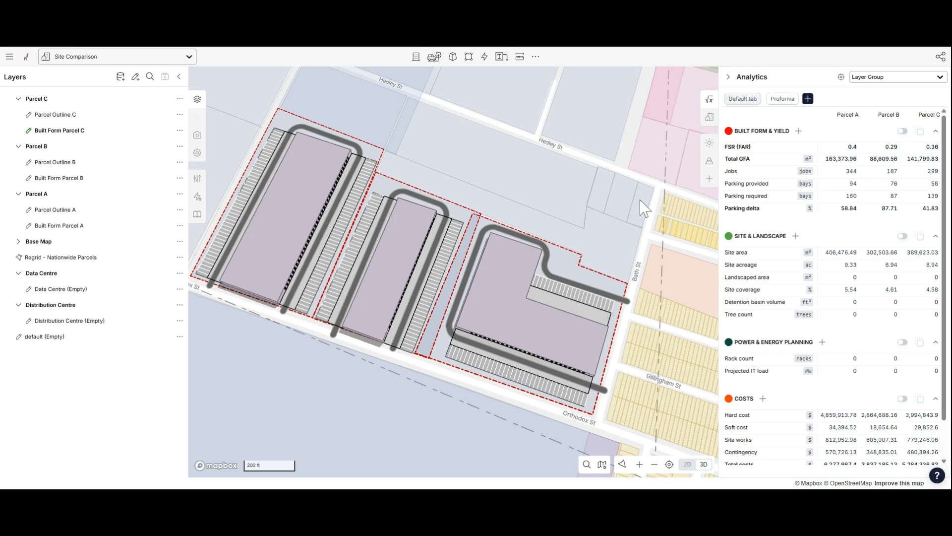